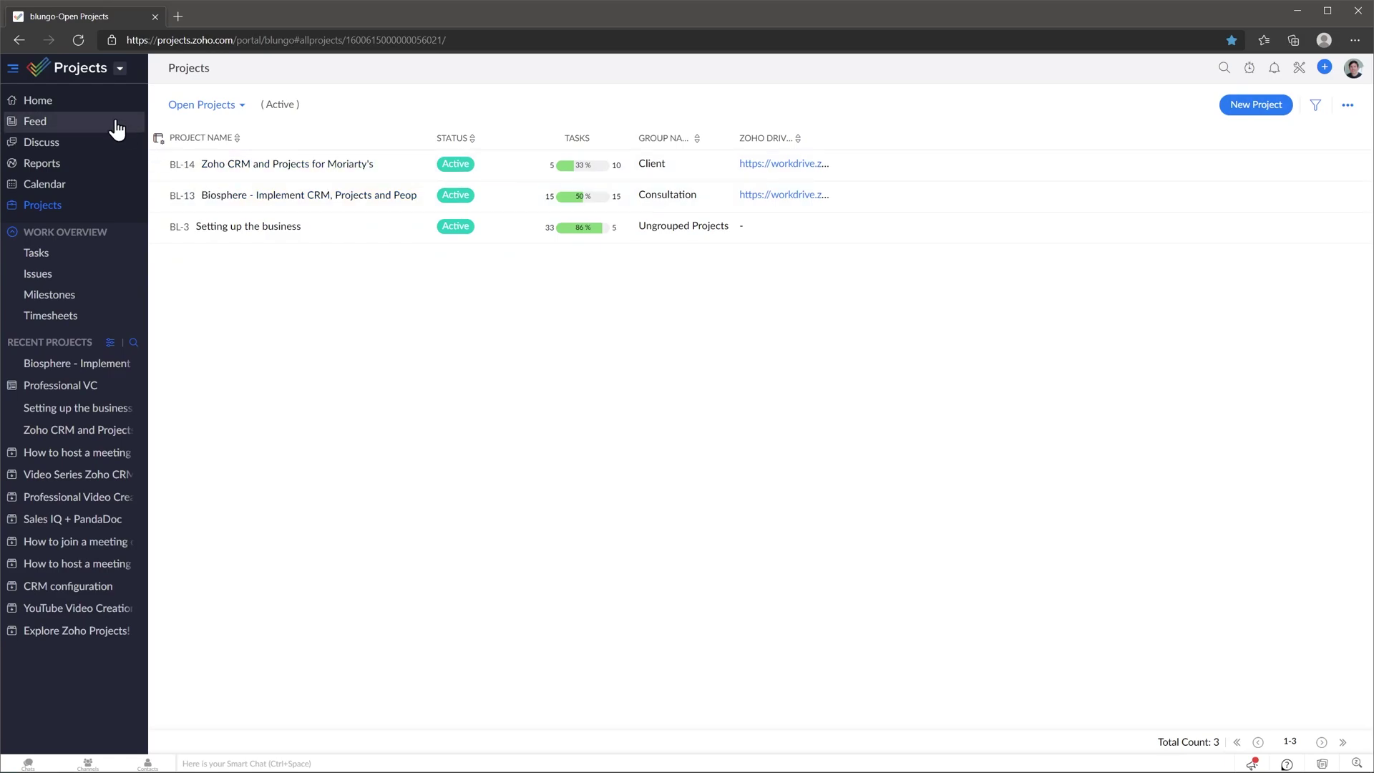
Tour the Home dashboard, Feed and Projects list, checking its views and column options
{"action": "left_click", "coordinate": [68, 104]}
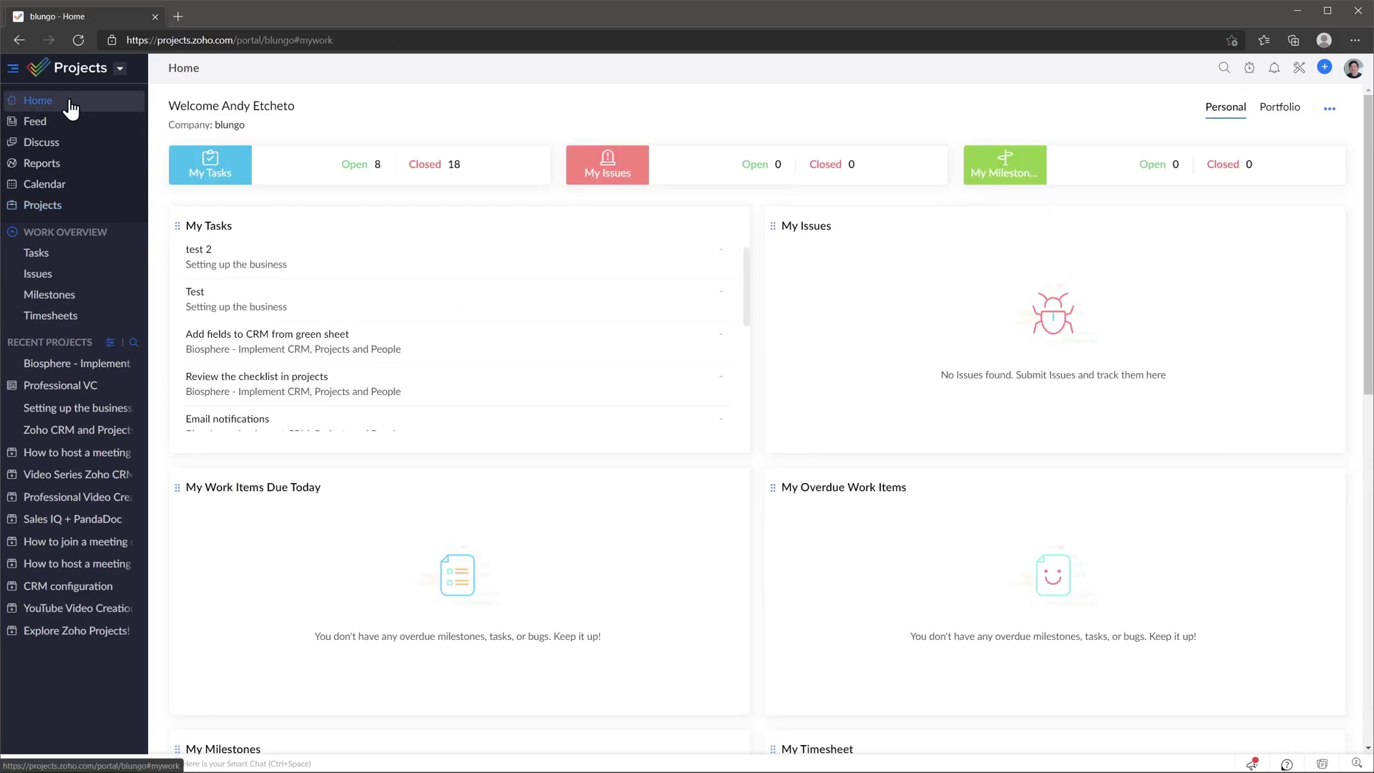
{"action": "left_click", "coordinate": [68, 123]}
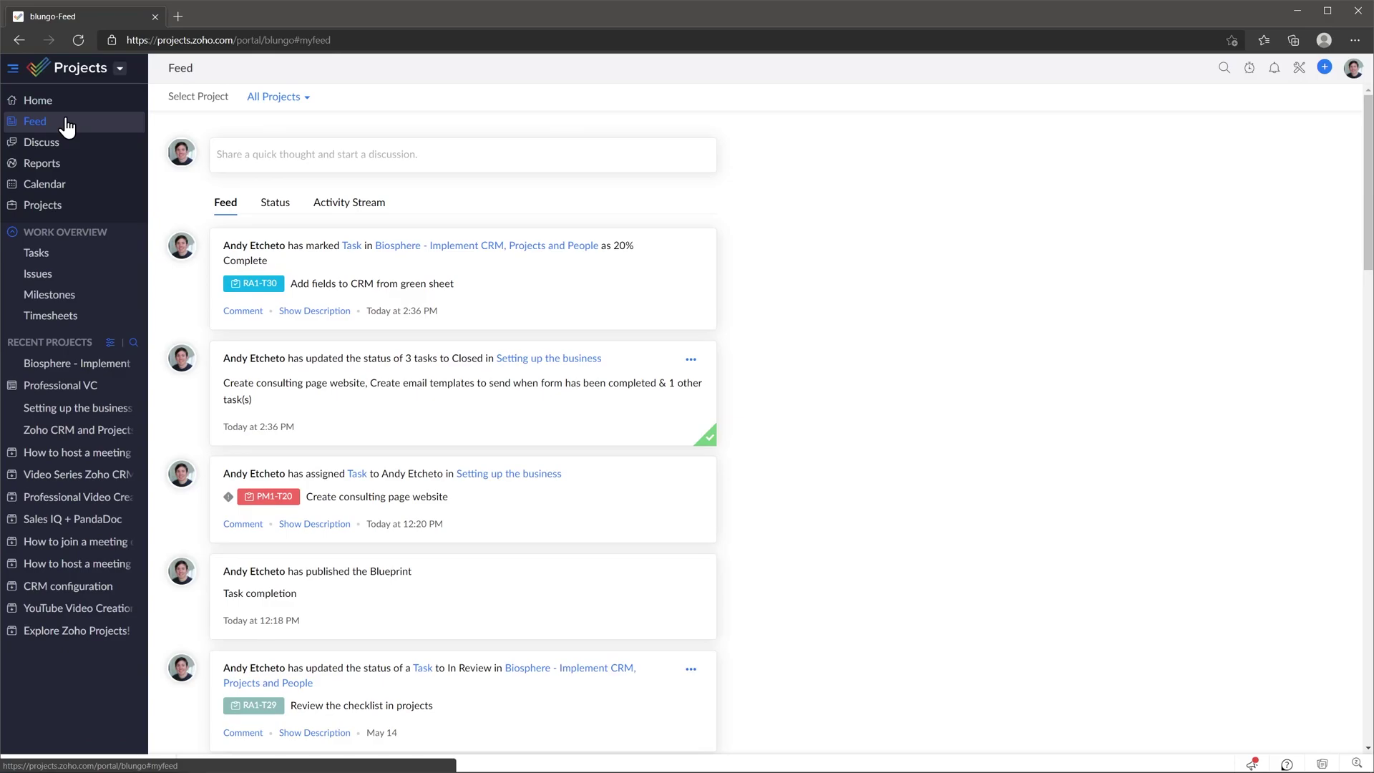
{"action": "left_click", "coordinate": [59, 207]}
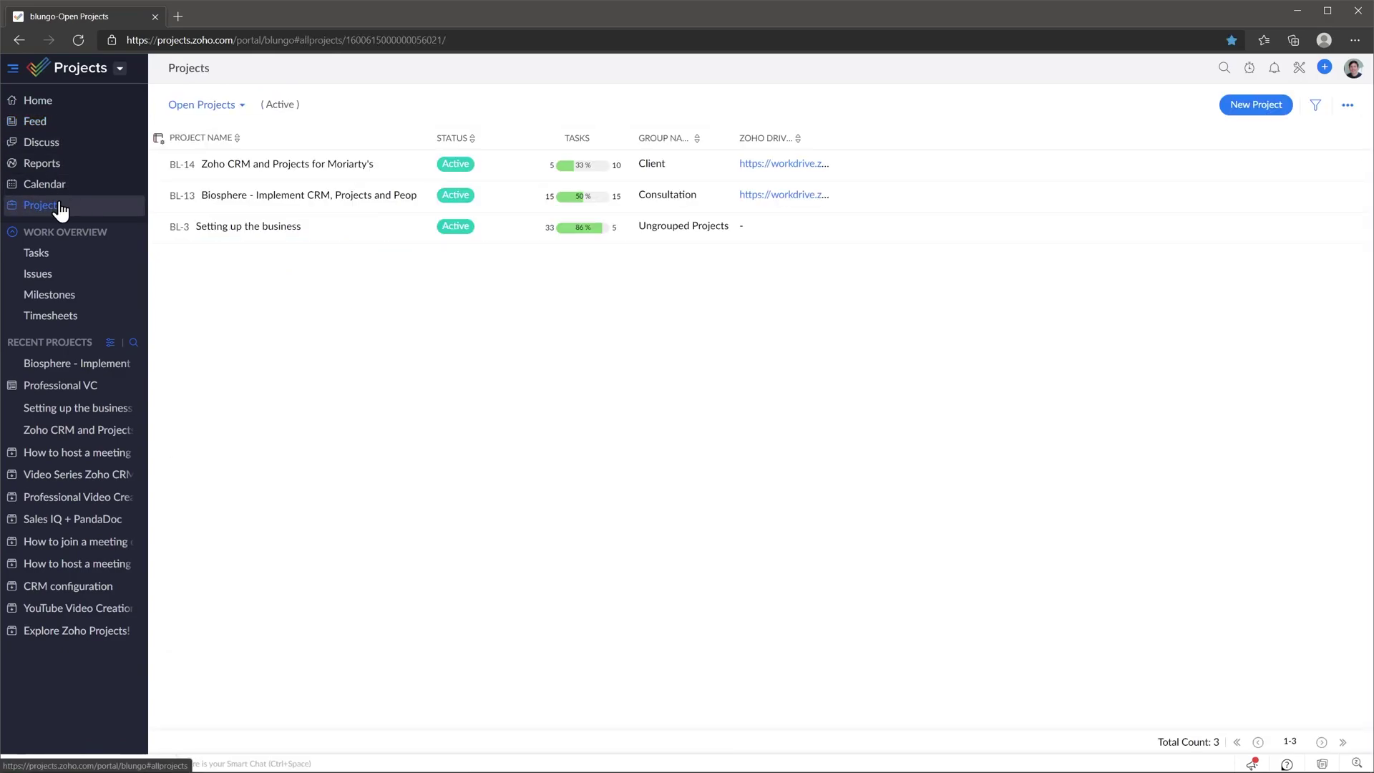
{"action": "left_click", "coordinate": [222, 106]}
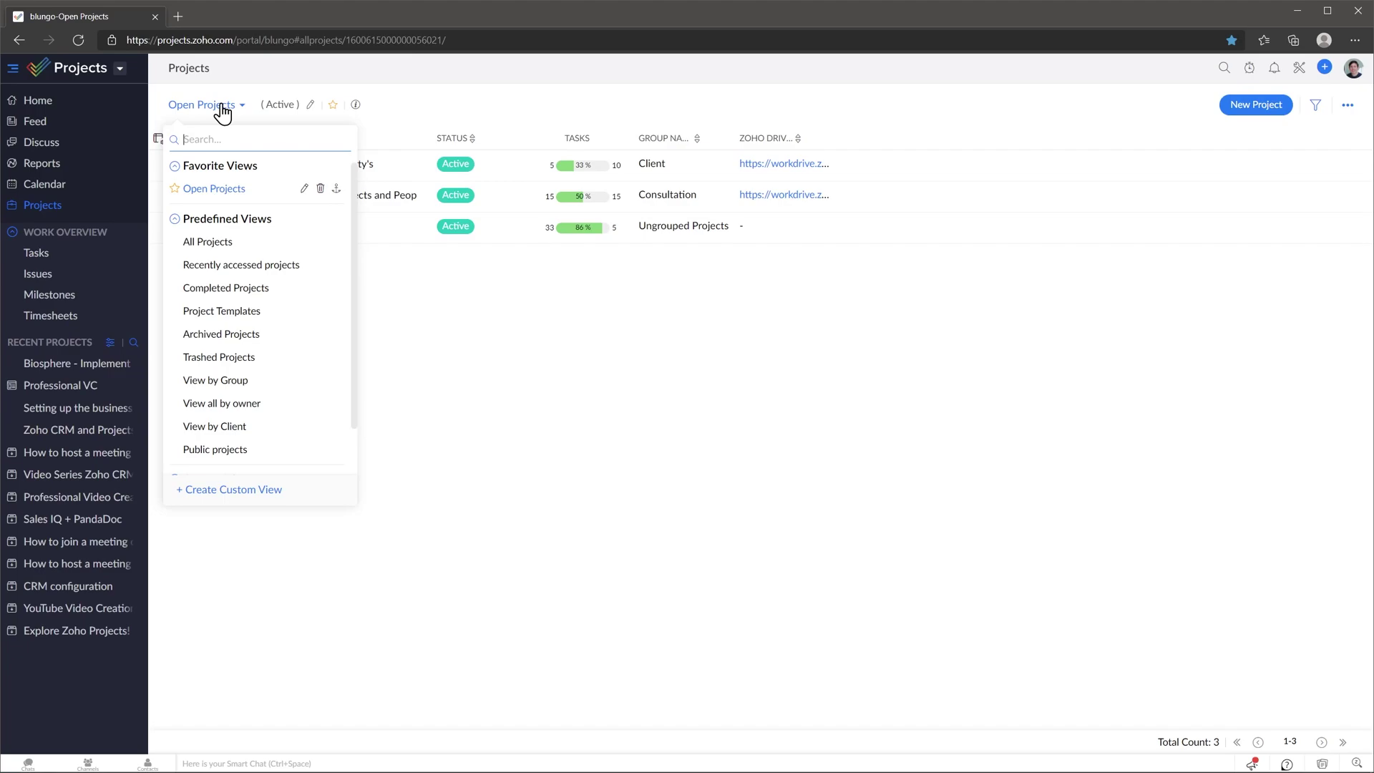
{"action": "left_click", "coordinate": [222, 106]}
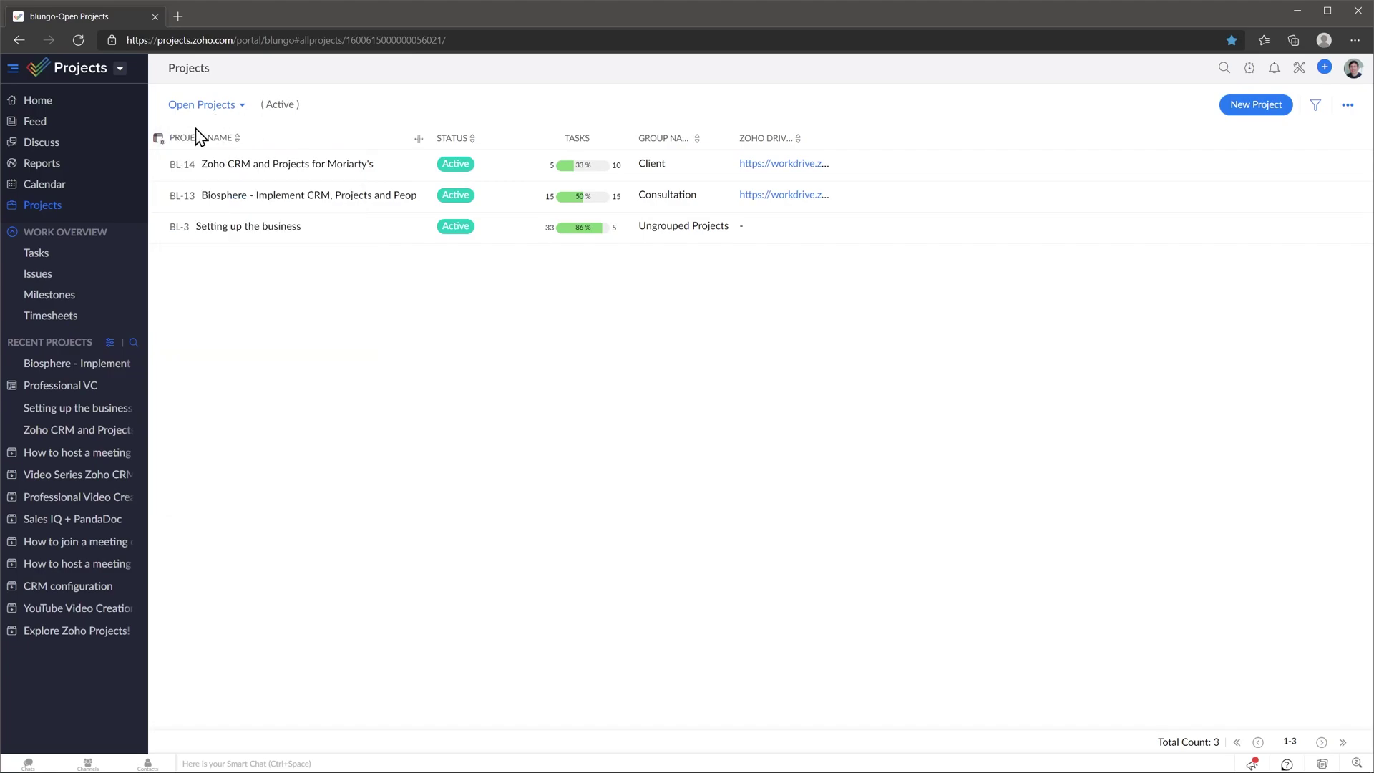
{"action": "left_click", "coordinate": [158, 139]}
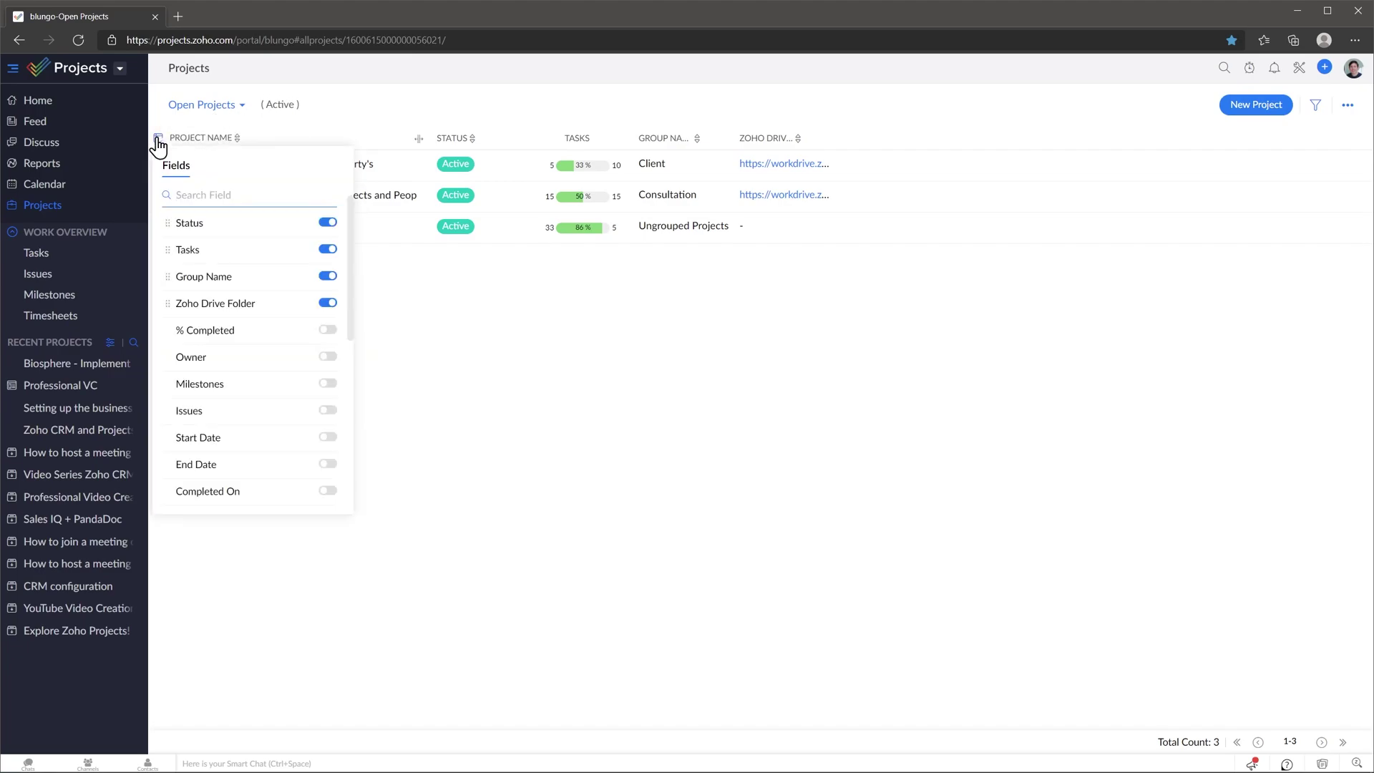
{"action": "left_click", "coordinate": [310, 132]}
Open and discard a New Project form, then open the BL-13 Biosphere project
{"action": "left_click", "coordinate": [1242, 109]}
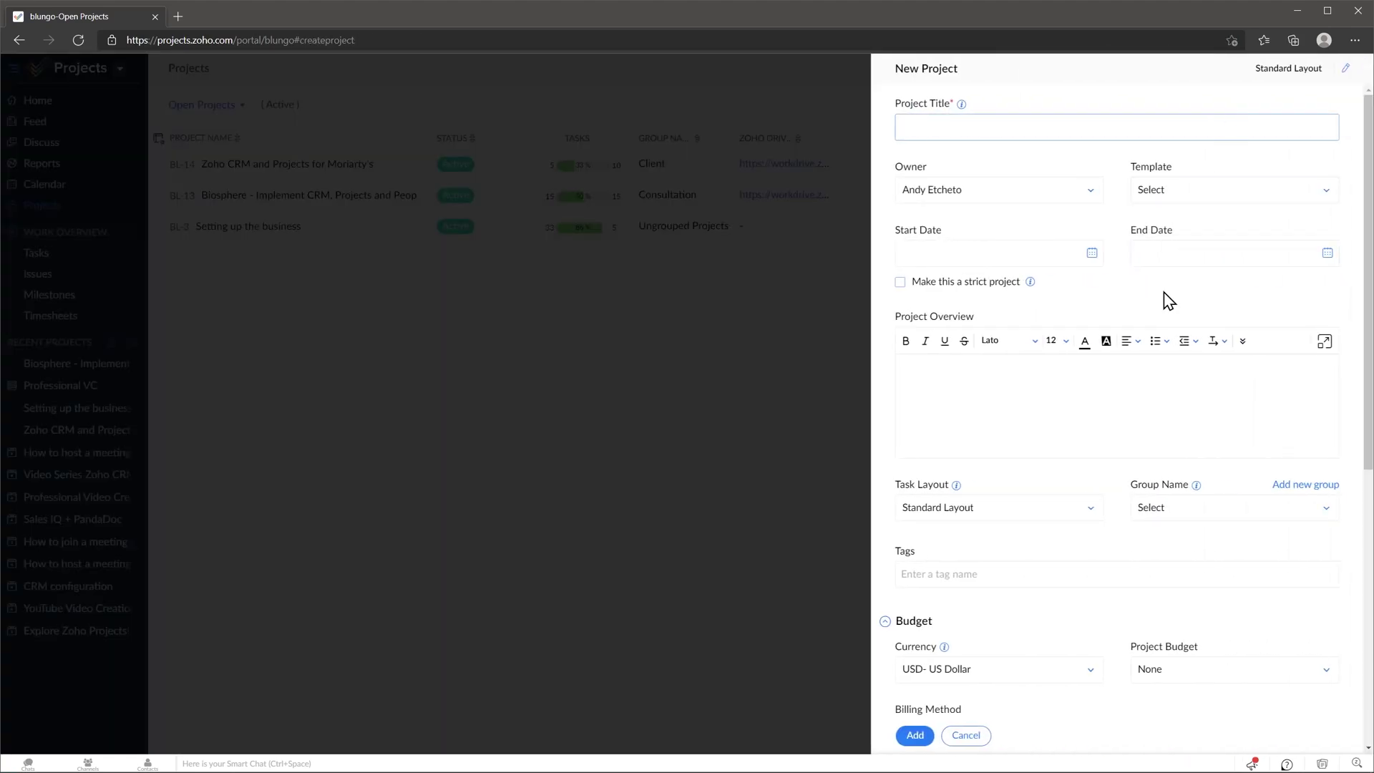
{"action": "left_click", "coordinate": [970, 735]}
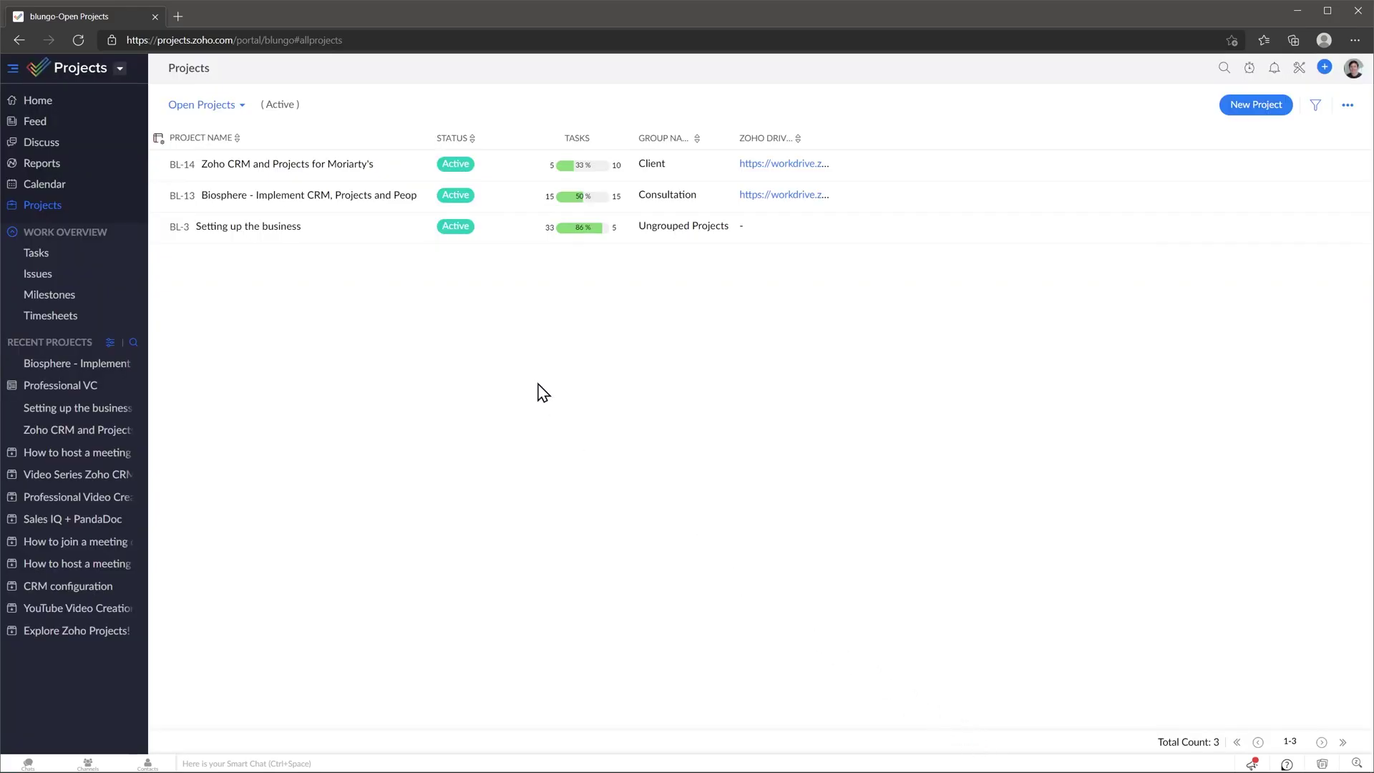
{"action": "left_click", "coordinate": [391, 196]}
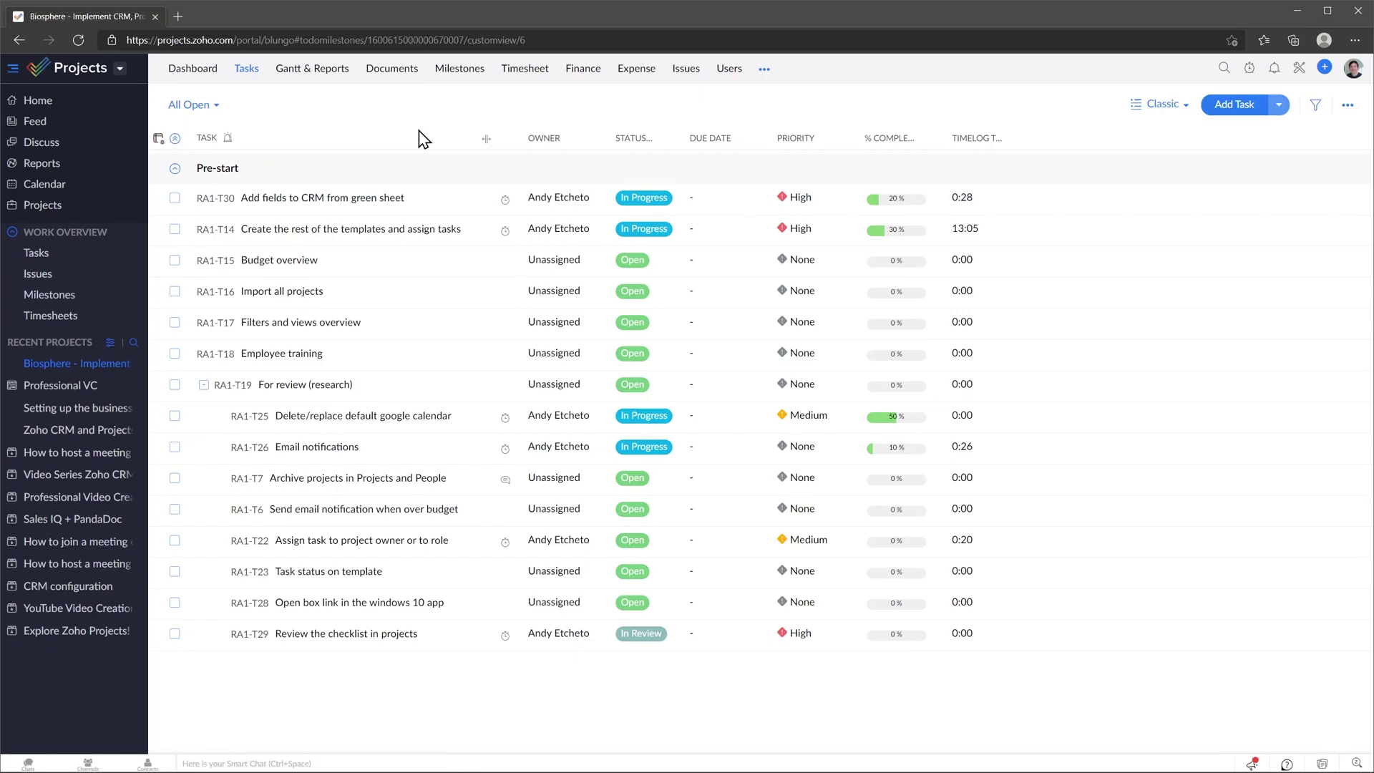
Check the Biosphere task list's view options and column settings
{"action": "left_click", "coordinate": [214, 108]}
{"action": "left_click", "coordinate": [158, 138]}
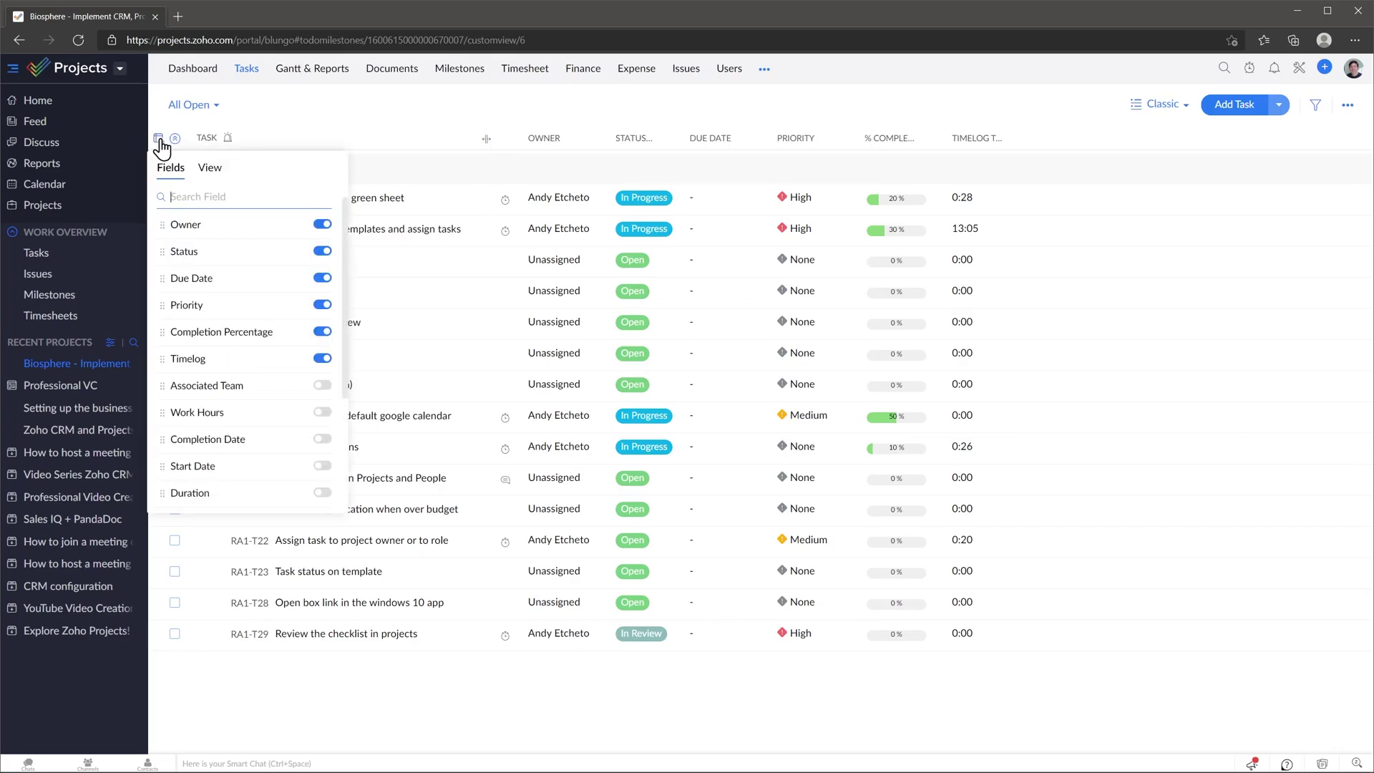
{"action": "left_click", "coordinate": [301, 136]}
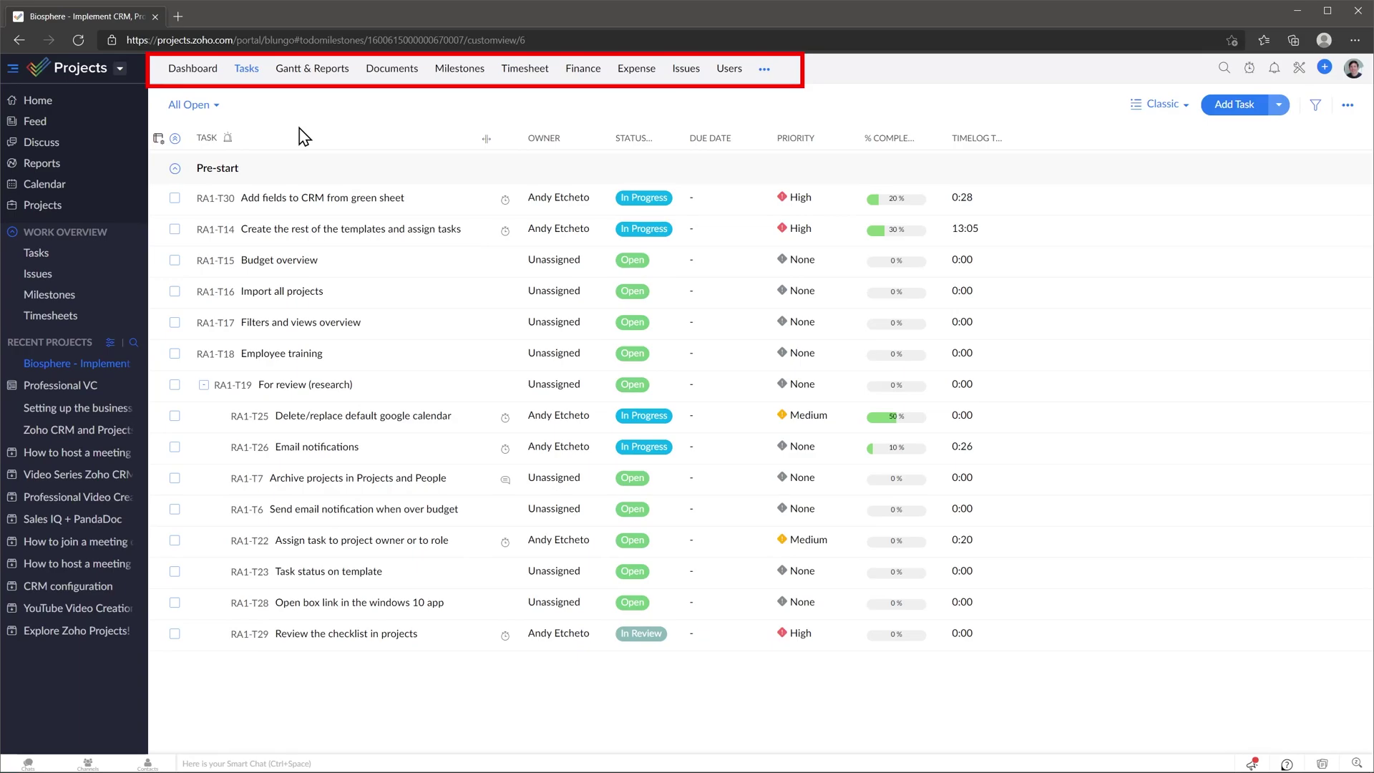
Review the Dashboard, Details, Gantt & Reports, Documents and Timesheet tabs, then start a new task
{"action": "left_click", "coordinate": [204, 74]}
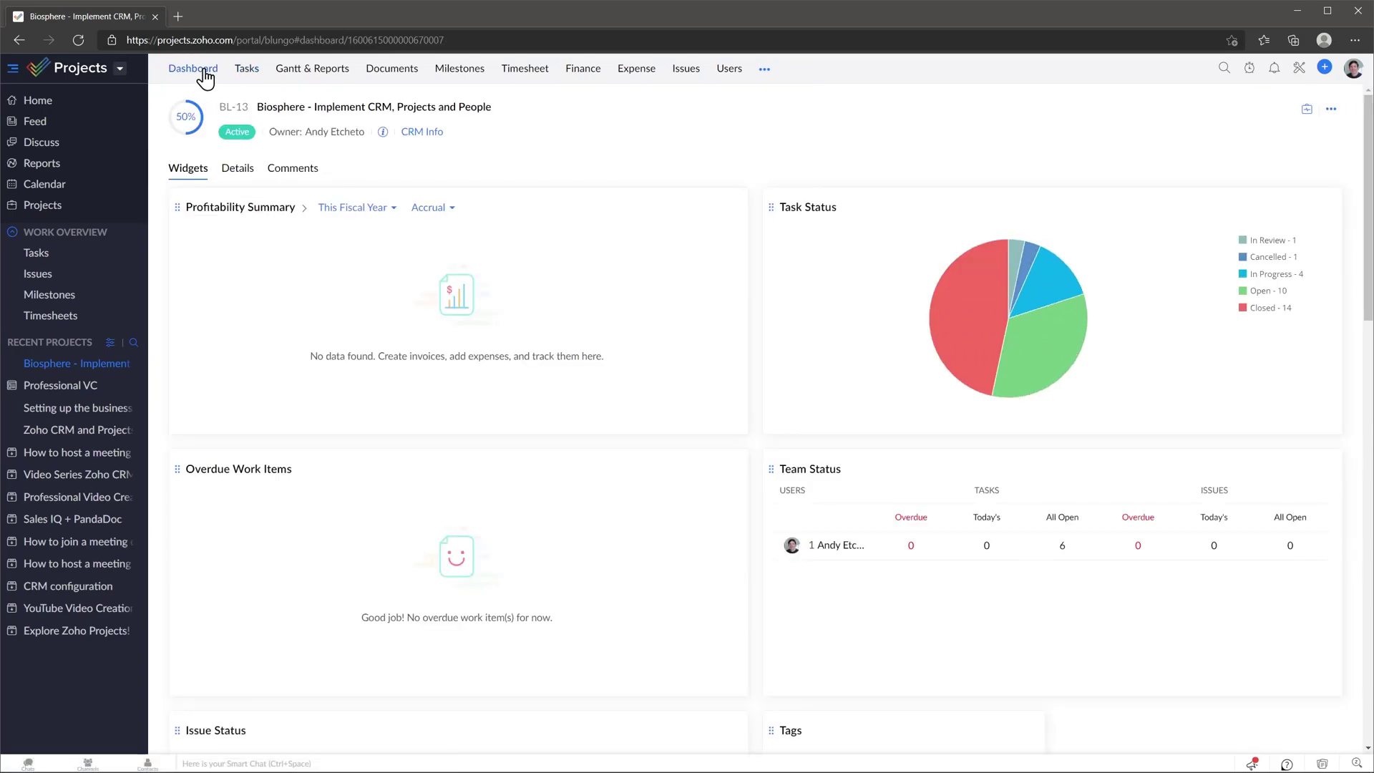
{"action": "left_click", "coordinate": [243, 170]}
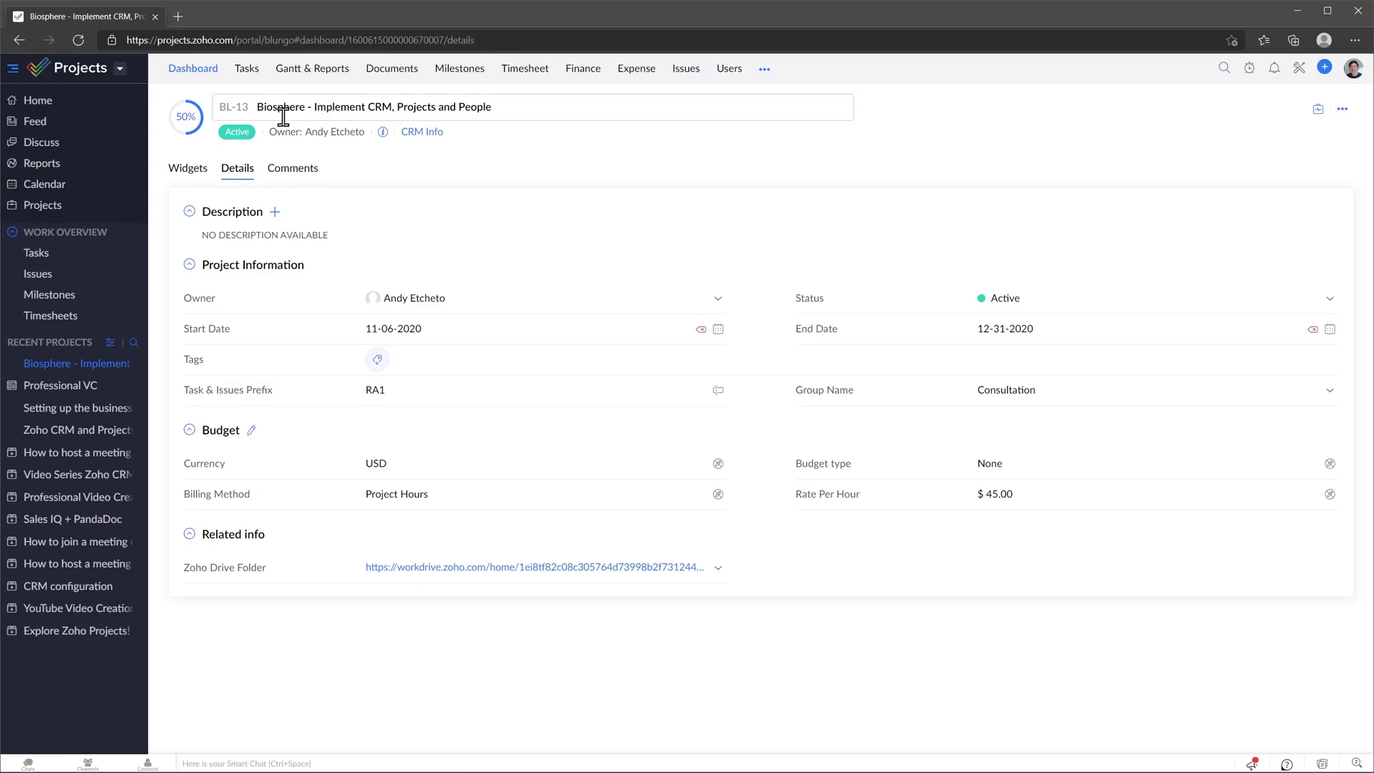
{"action": "left_click", "coordinate": [316, 74]}
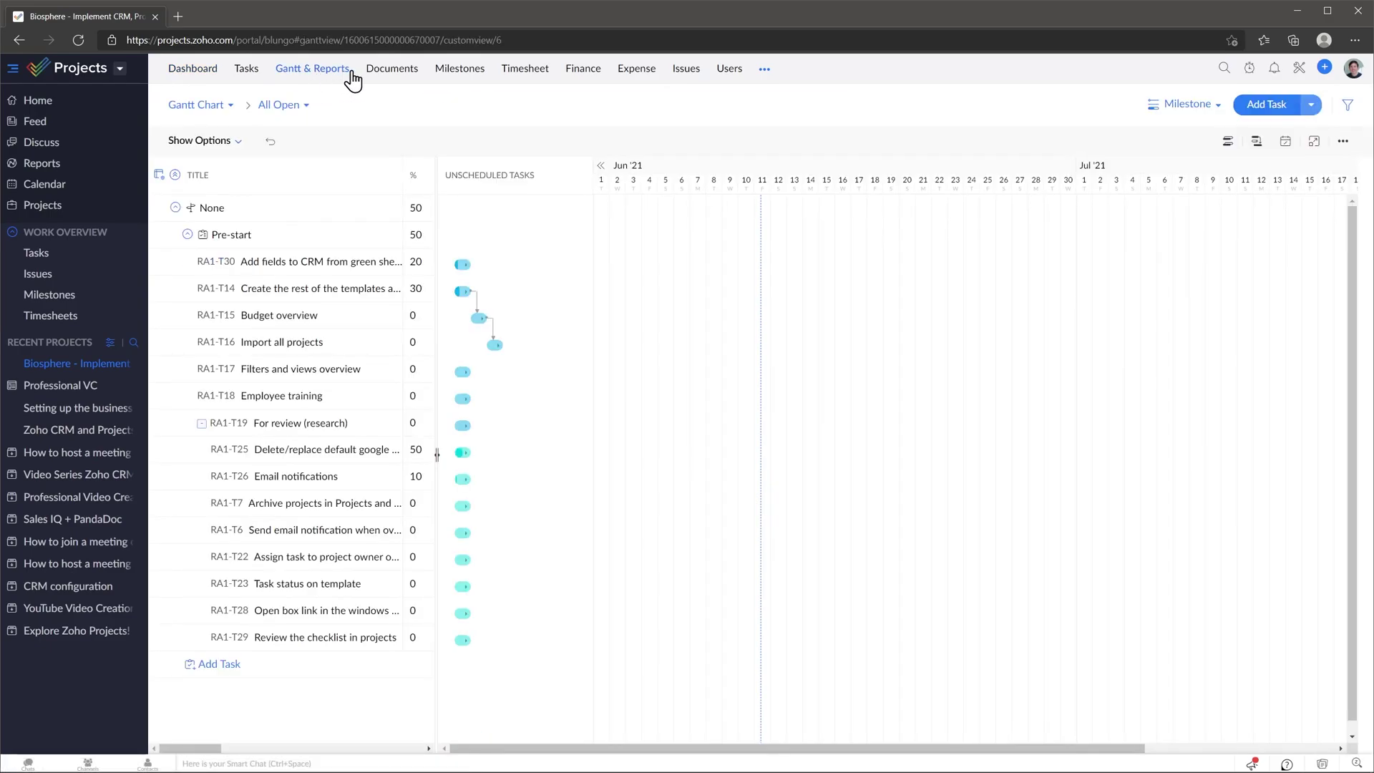
{"action": "left_click", "coordinate": [384, 78]}
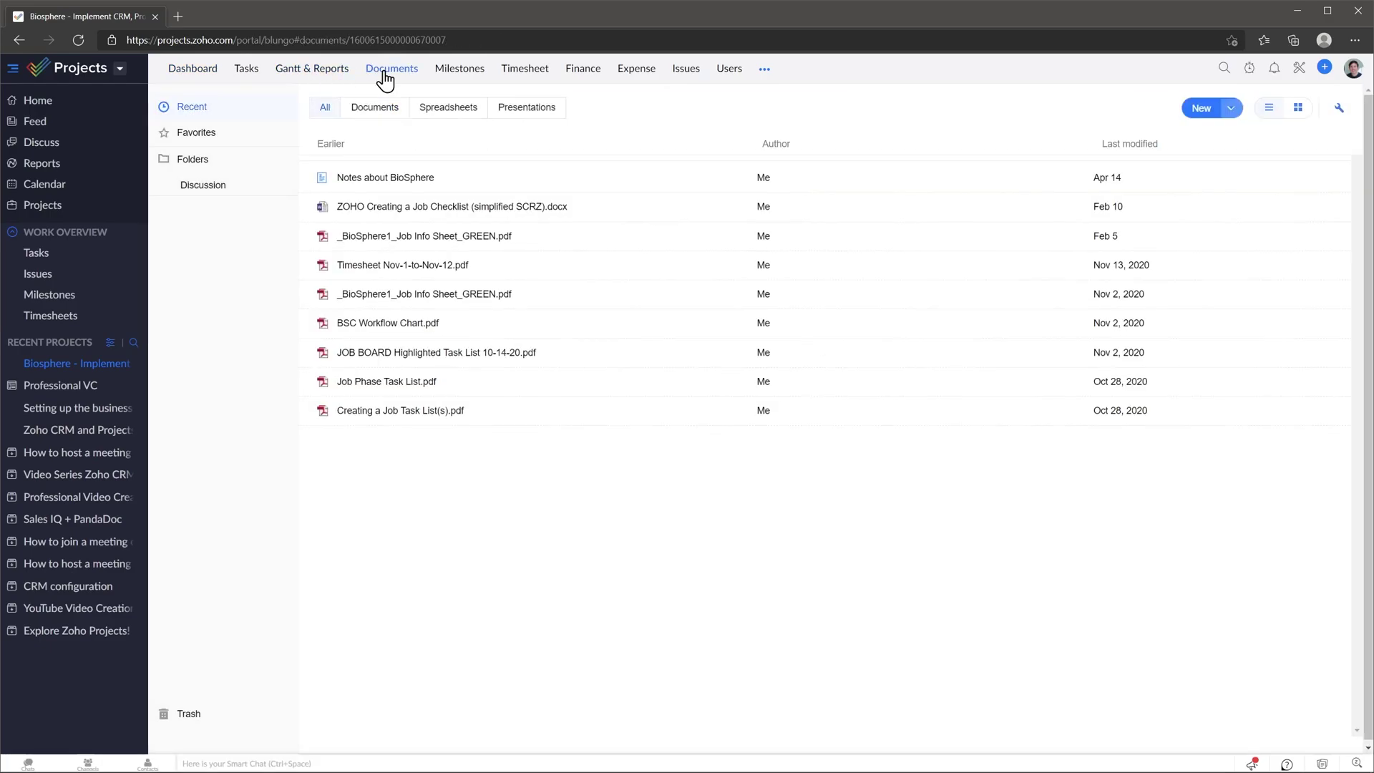
{"action": "left_click", "coordinate": [515, 75]}
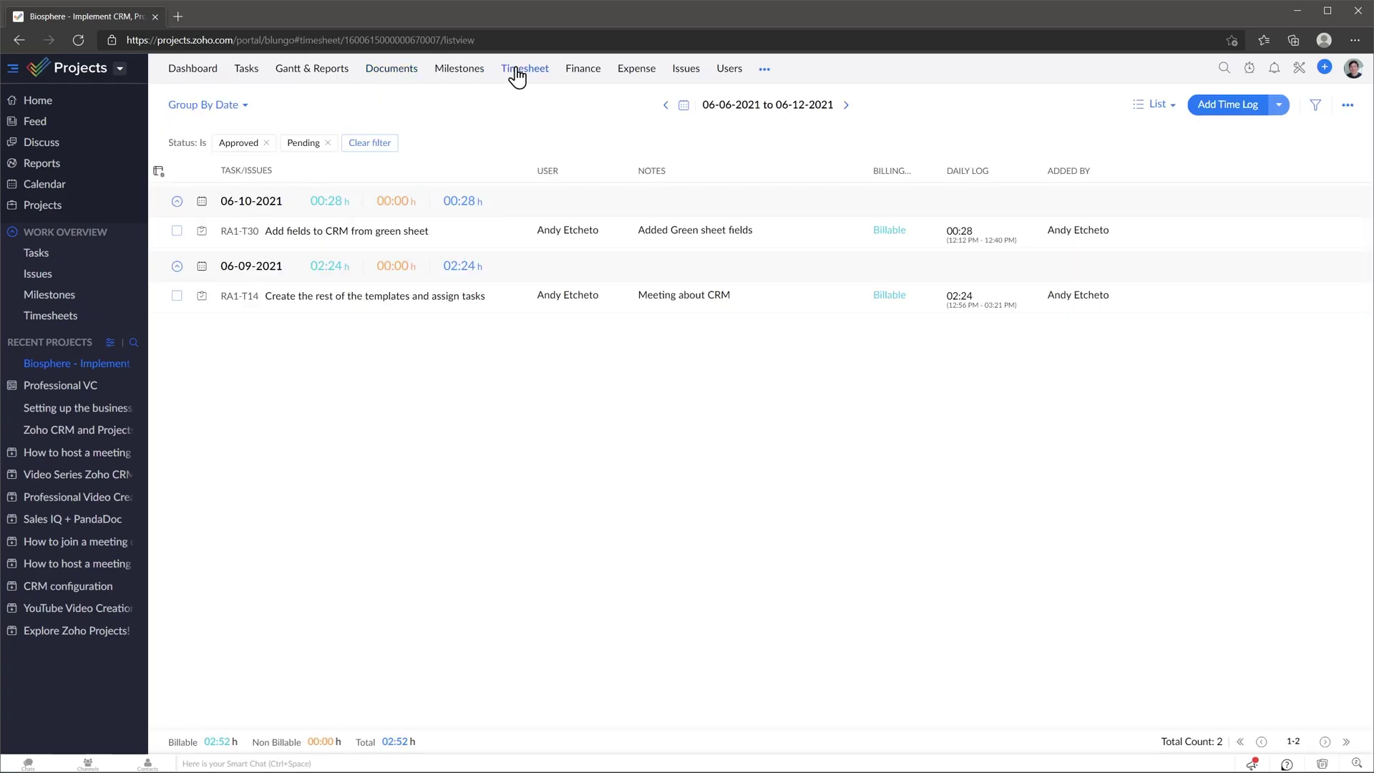
{"action": "left_click", "coordinate": [254, 75]}
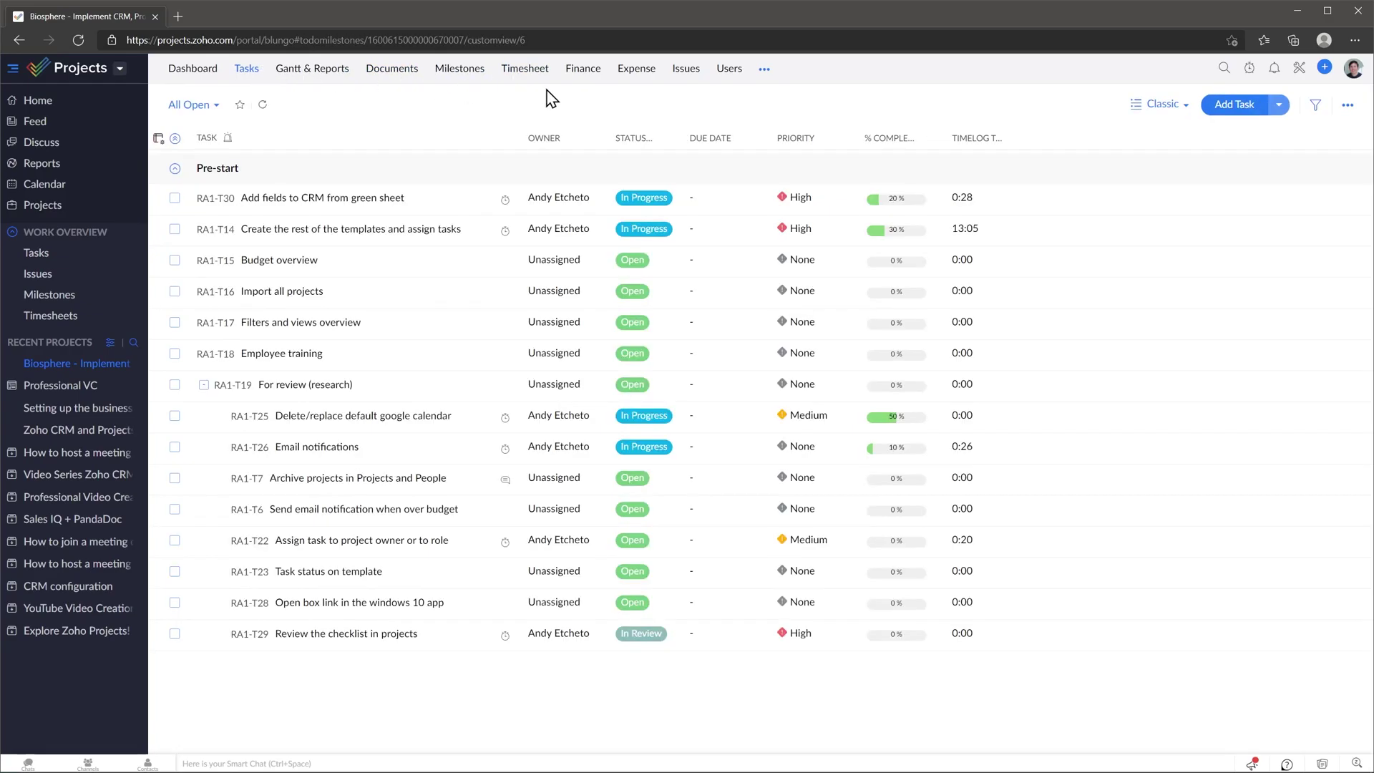
{"action": "left_click", "coordinate": [1233, 104]}
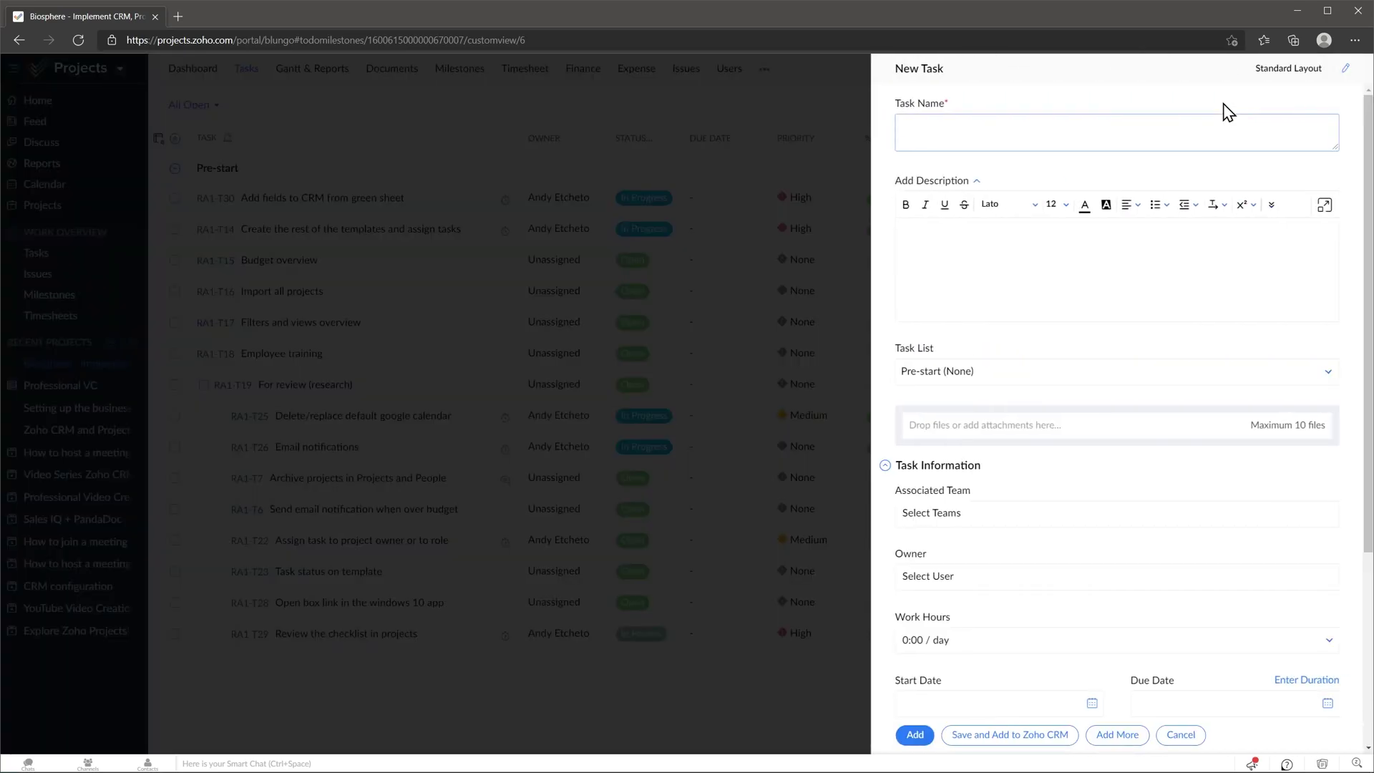
Cancel the blank New Task form without saving it
{"action": "left_click", "coordinate": [1177, 735]}
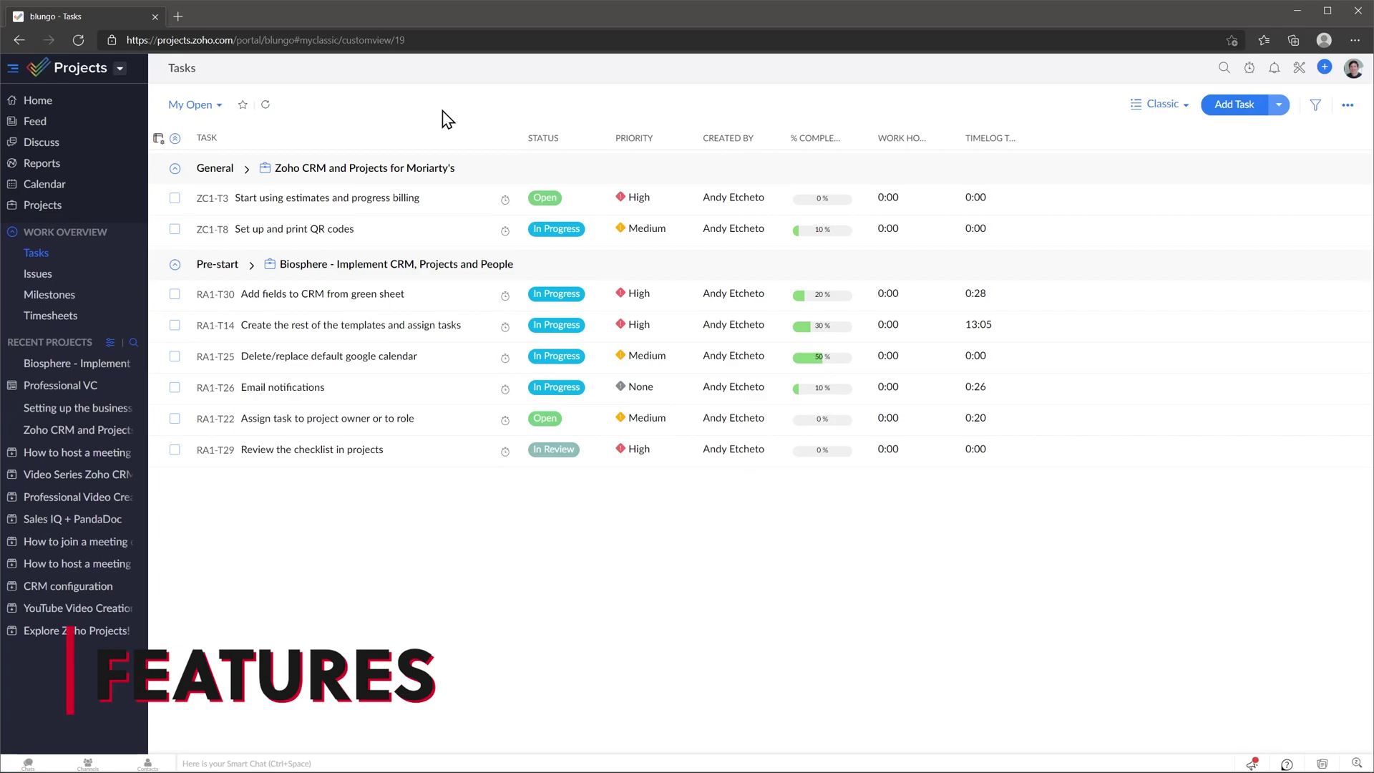
Glance at the task view options and column settings without changing them
{"action": "left_click", "coordinate": [194, 105]}
{"action": "left_click", "coordinate": [290, 113]}
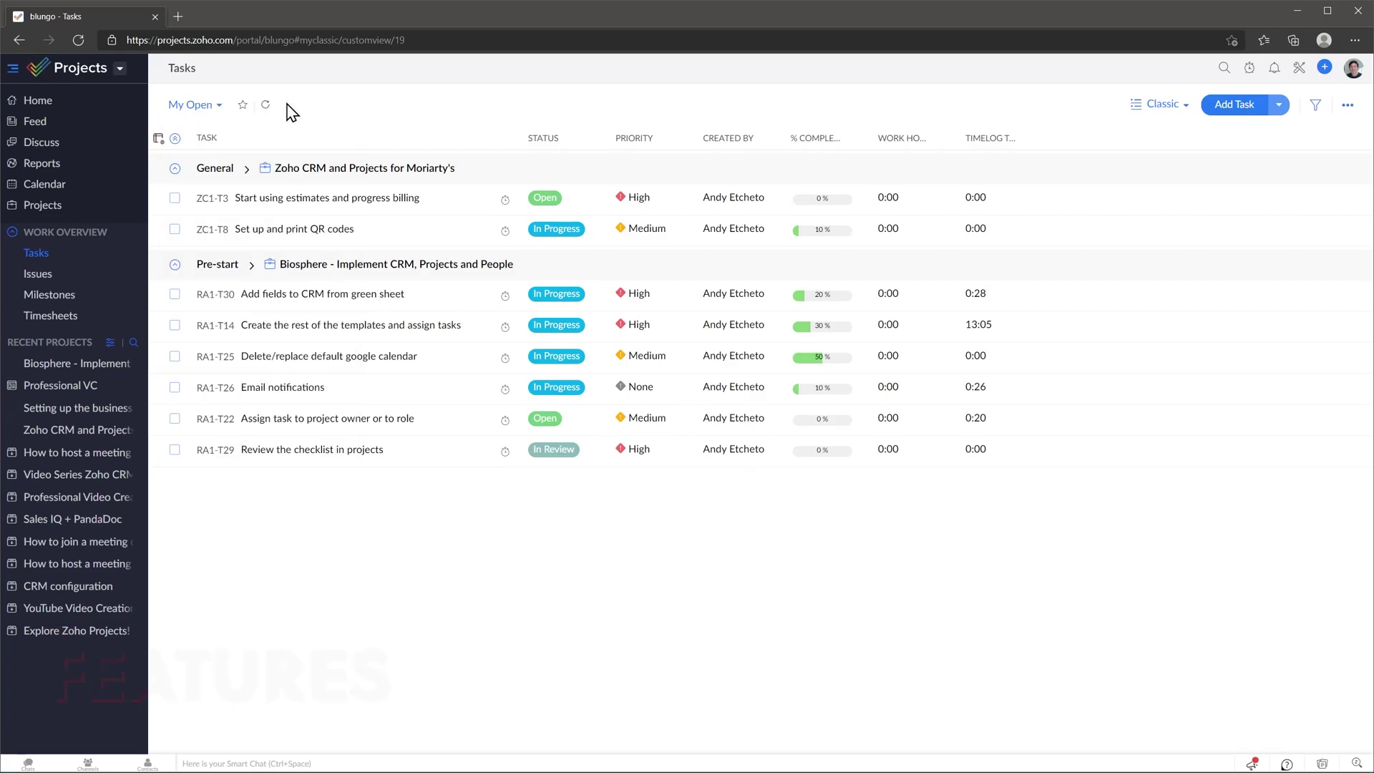
{"action": "left_click", "coordinate": [158, 138]}
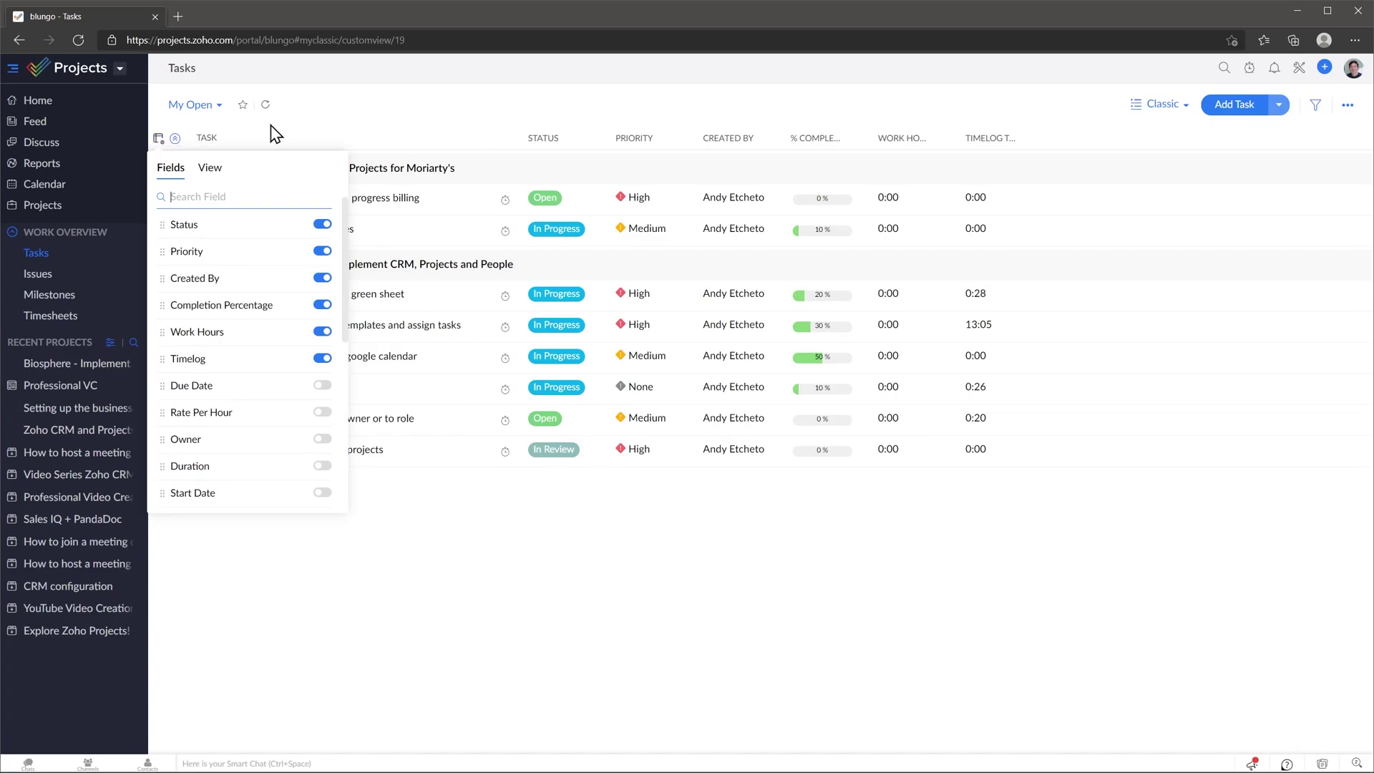
{"action": "left_click", "coordinate": [299, 127]}
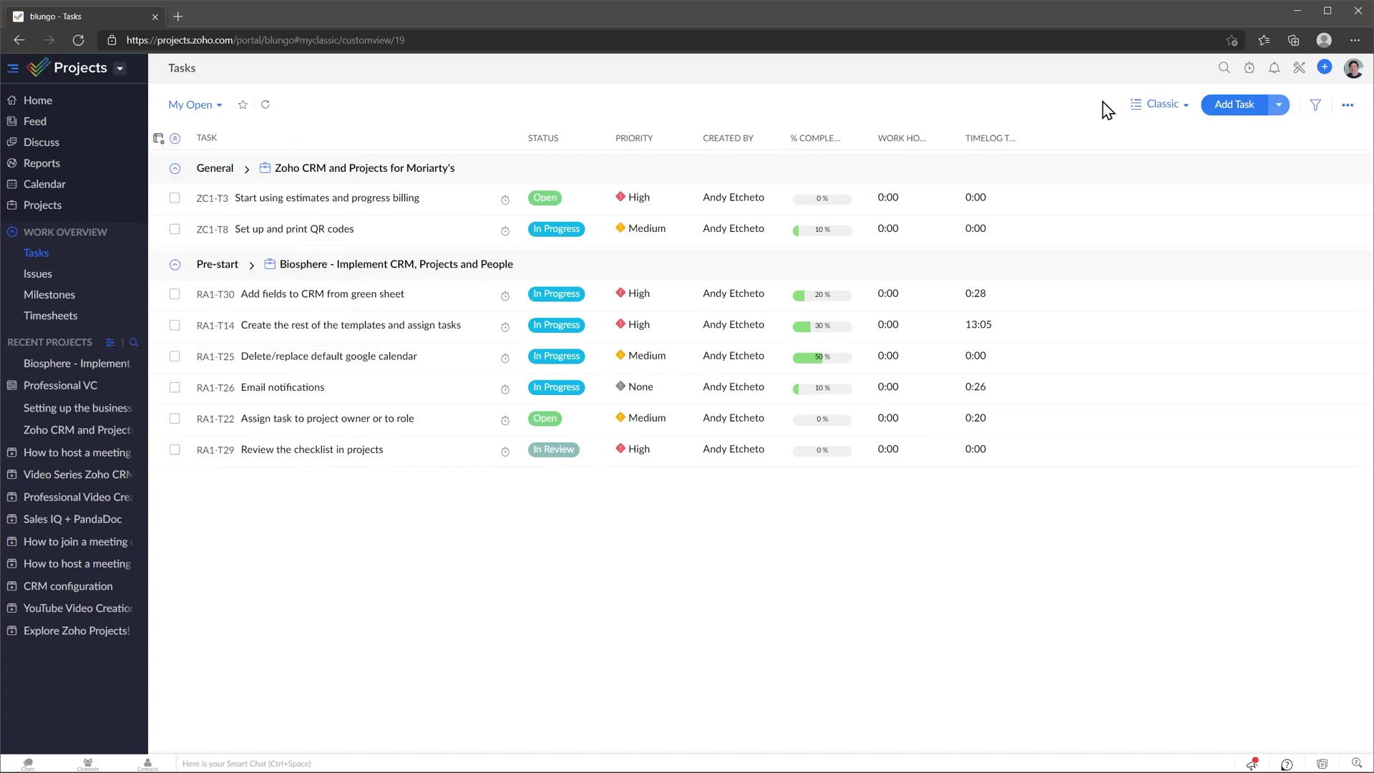
Switch the task list layout to Plain, then to Kanban by status
{"action": "left_click", "coordinate": [1154, 105]}
{"action": "left_click", "coordinate": [1148, 163]}
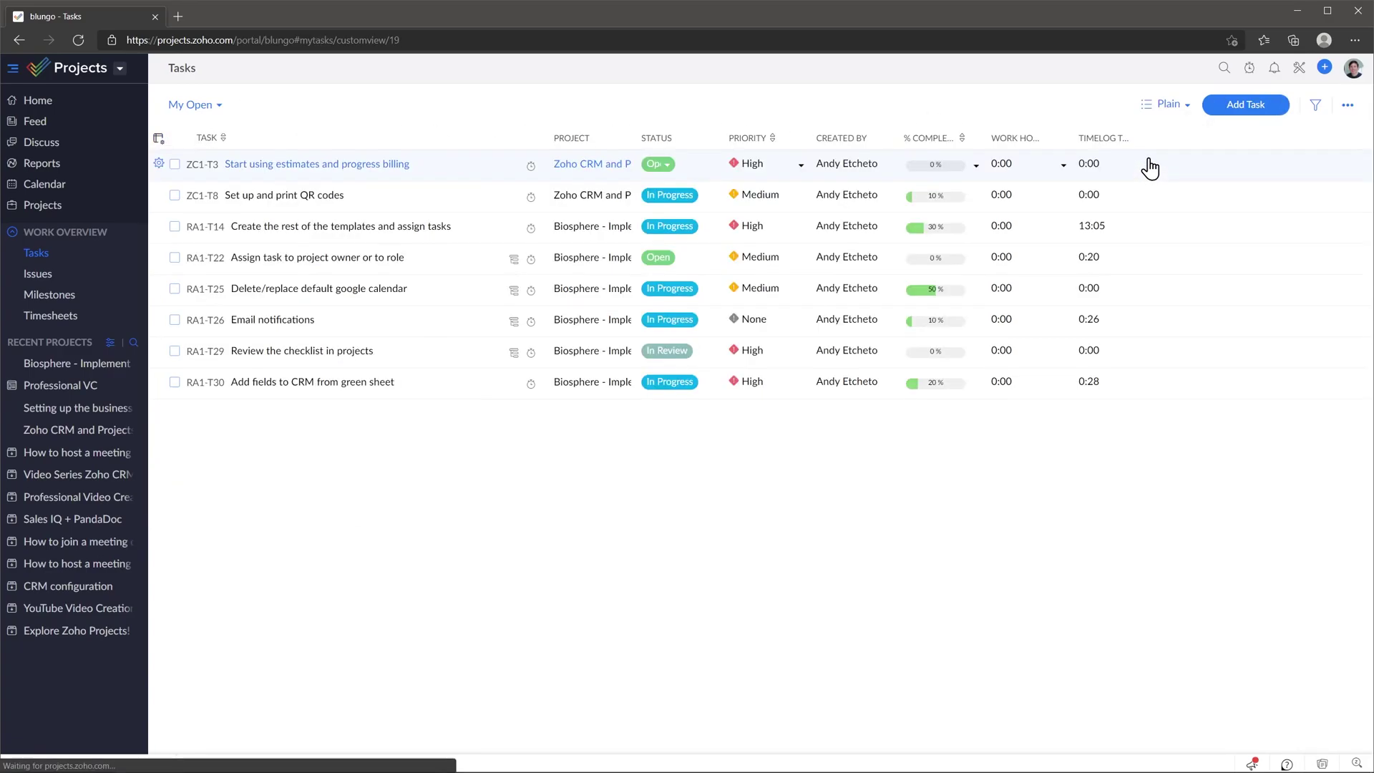
{"action": "left_click", "coordinate": [1169, 107]}
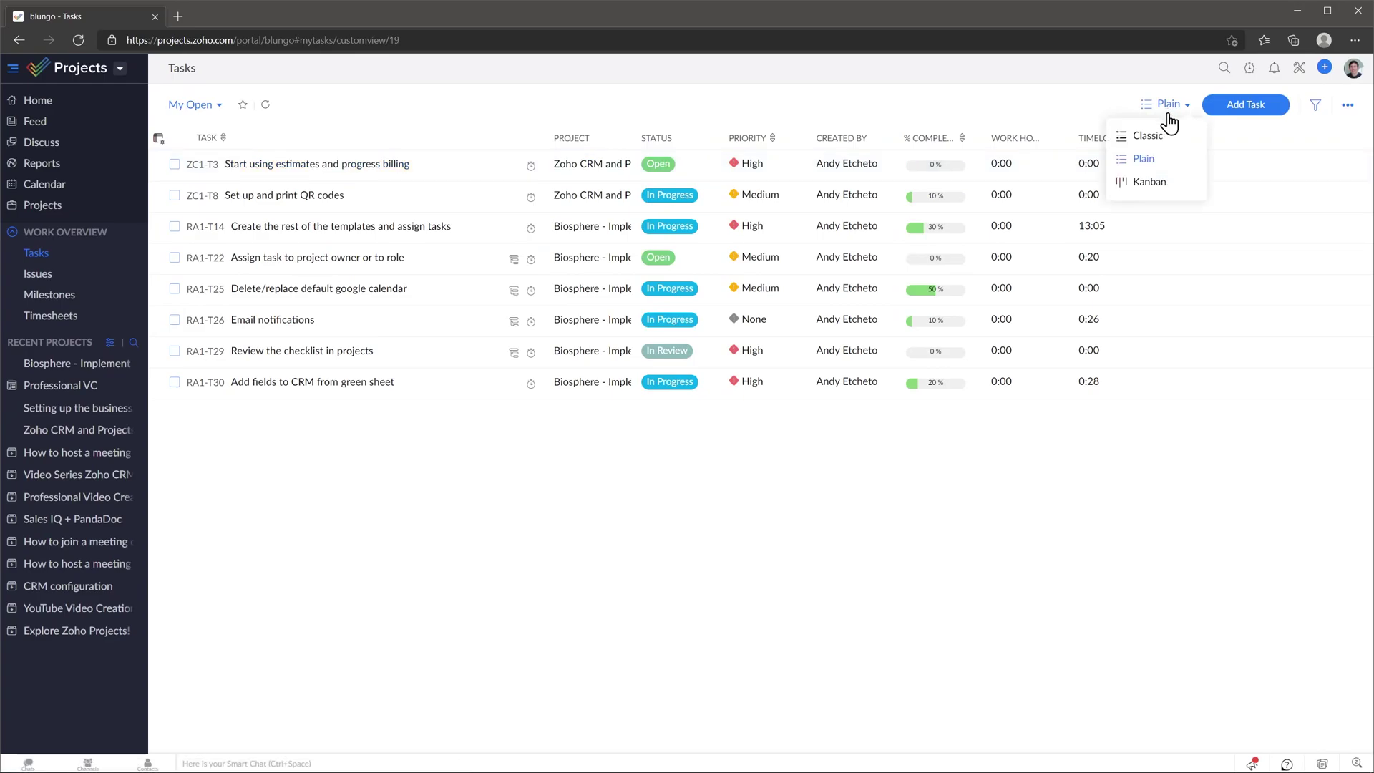
{"action": "left_click", "coordinate": [1156, 183]}
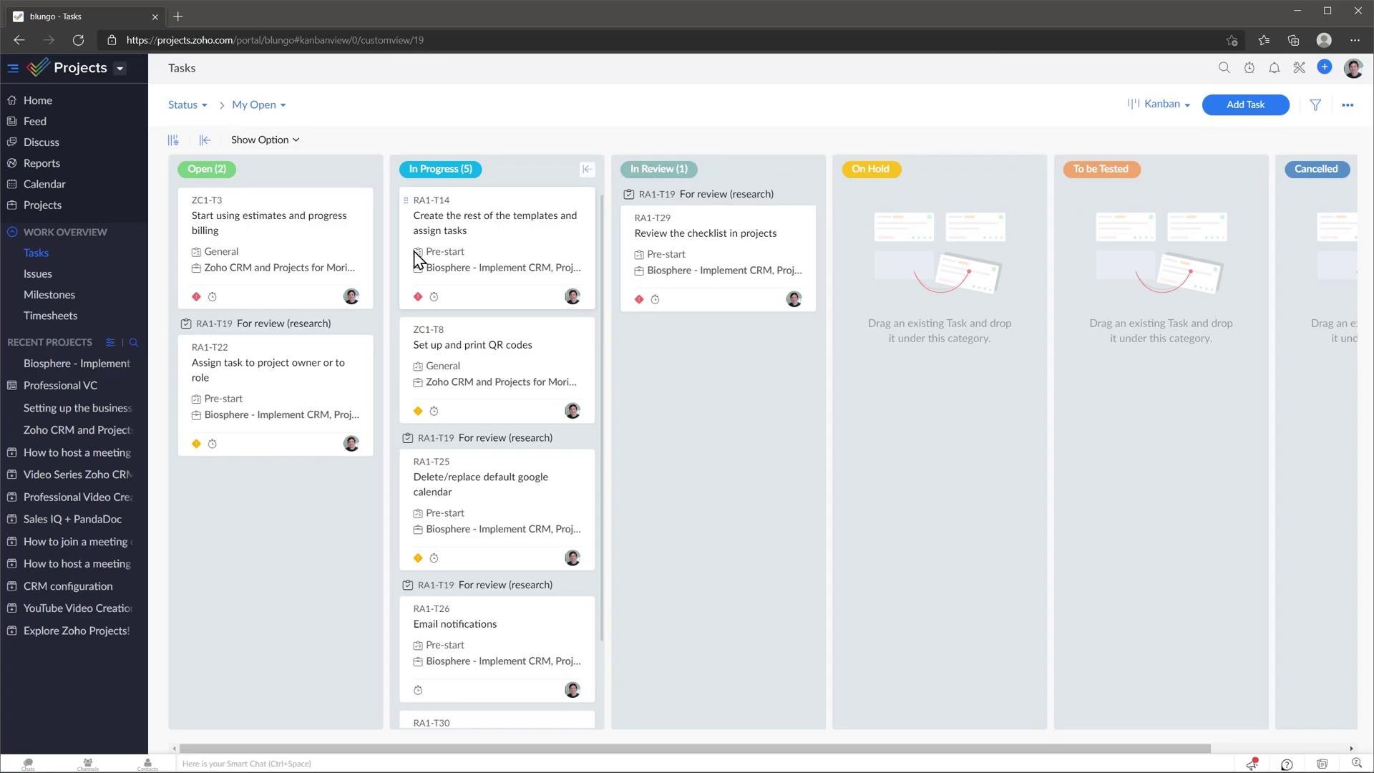
{"action": "left_click", "coordinate": [93, 210]}
Check the Biosphere project's Gantt chart and tasks, then start a comment in the Feed
{"action": "left_click", "coordinate": [221, 205]}
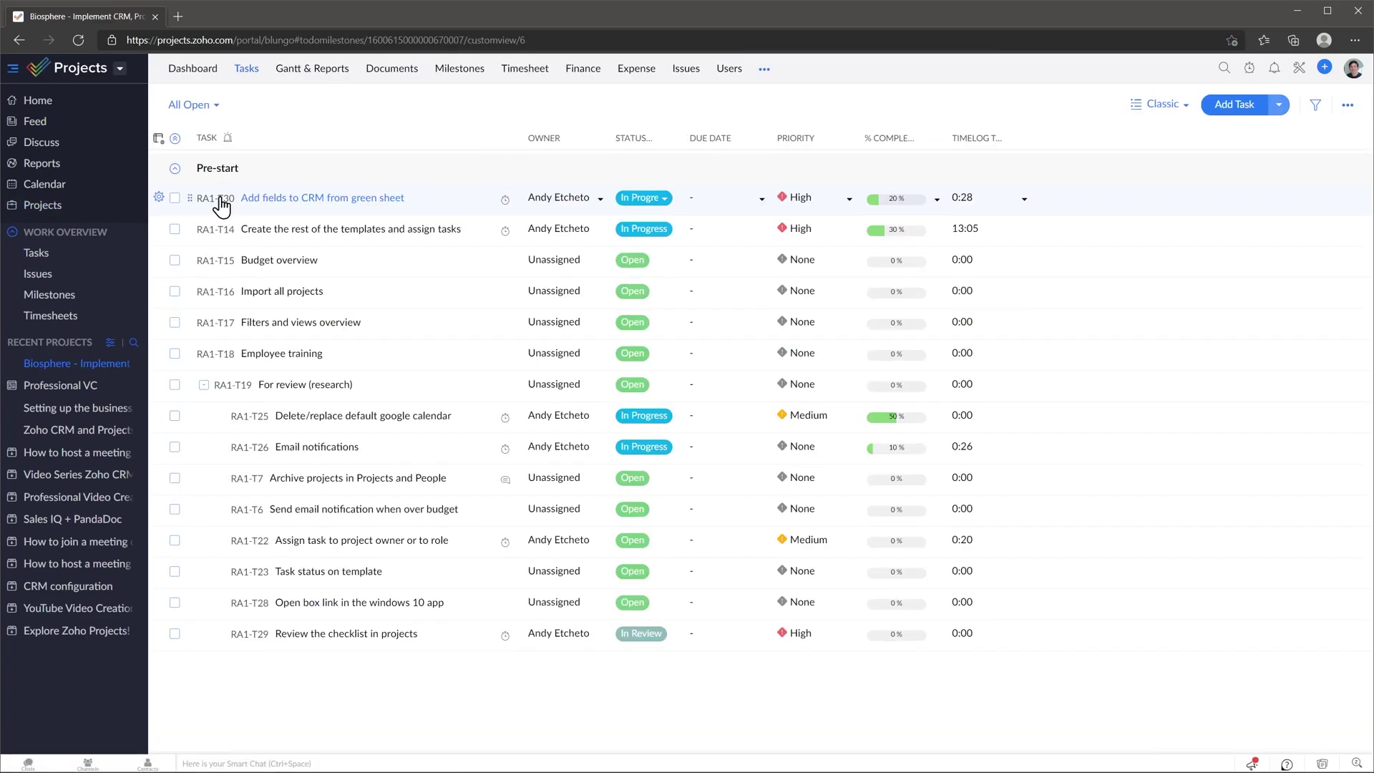
{"action": "left_click", "coordinate": [325, 78]}
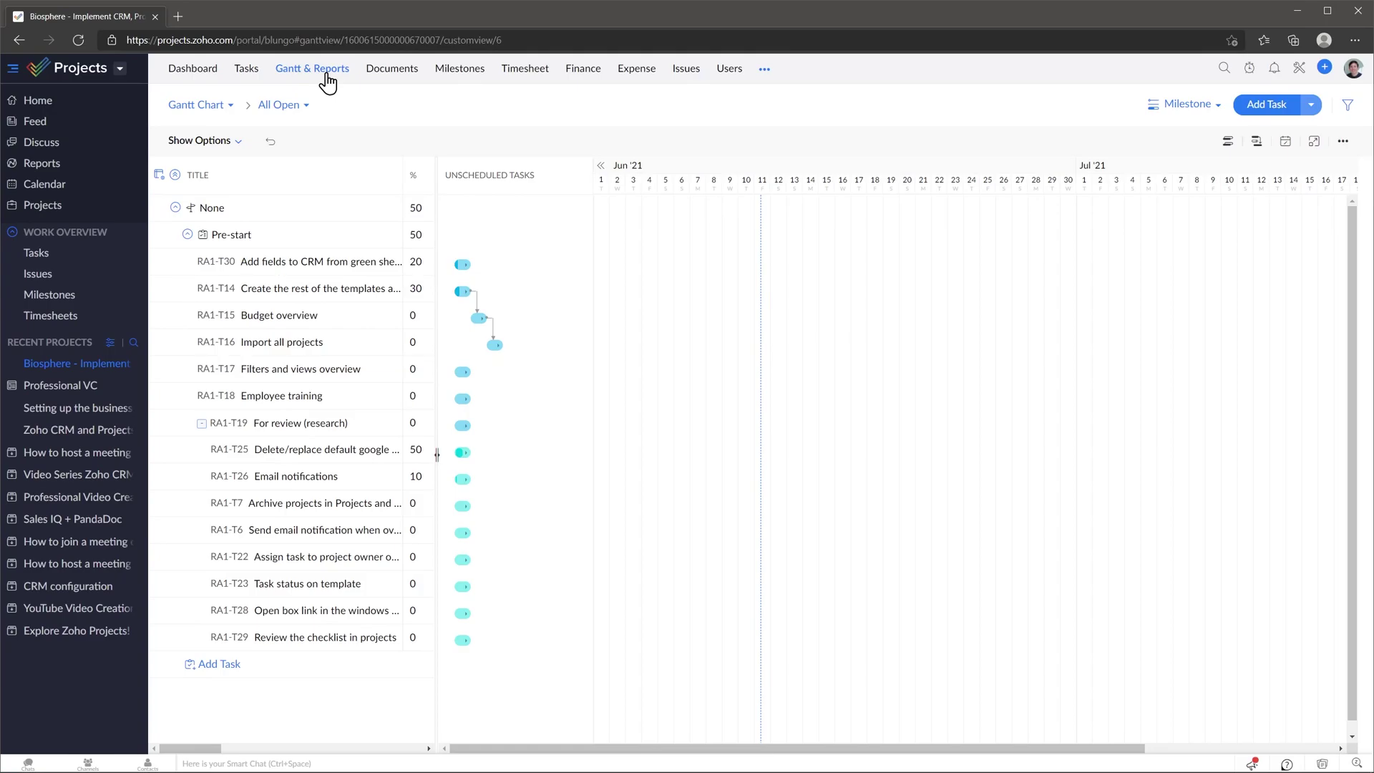
{"action": "left_click", "coordinate": [250, 74]}
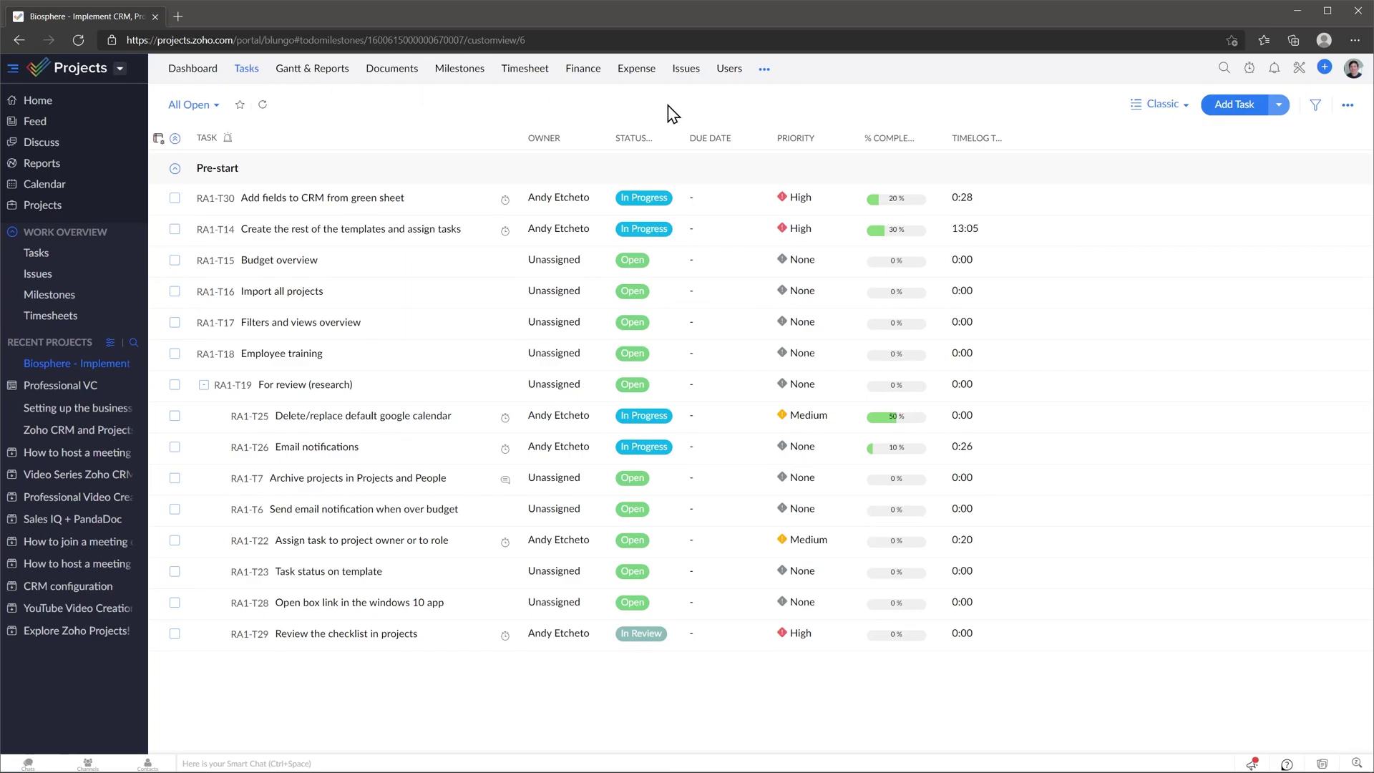
{"action": "left_click", "coordinate": [82, 122]}
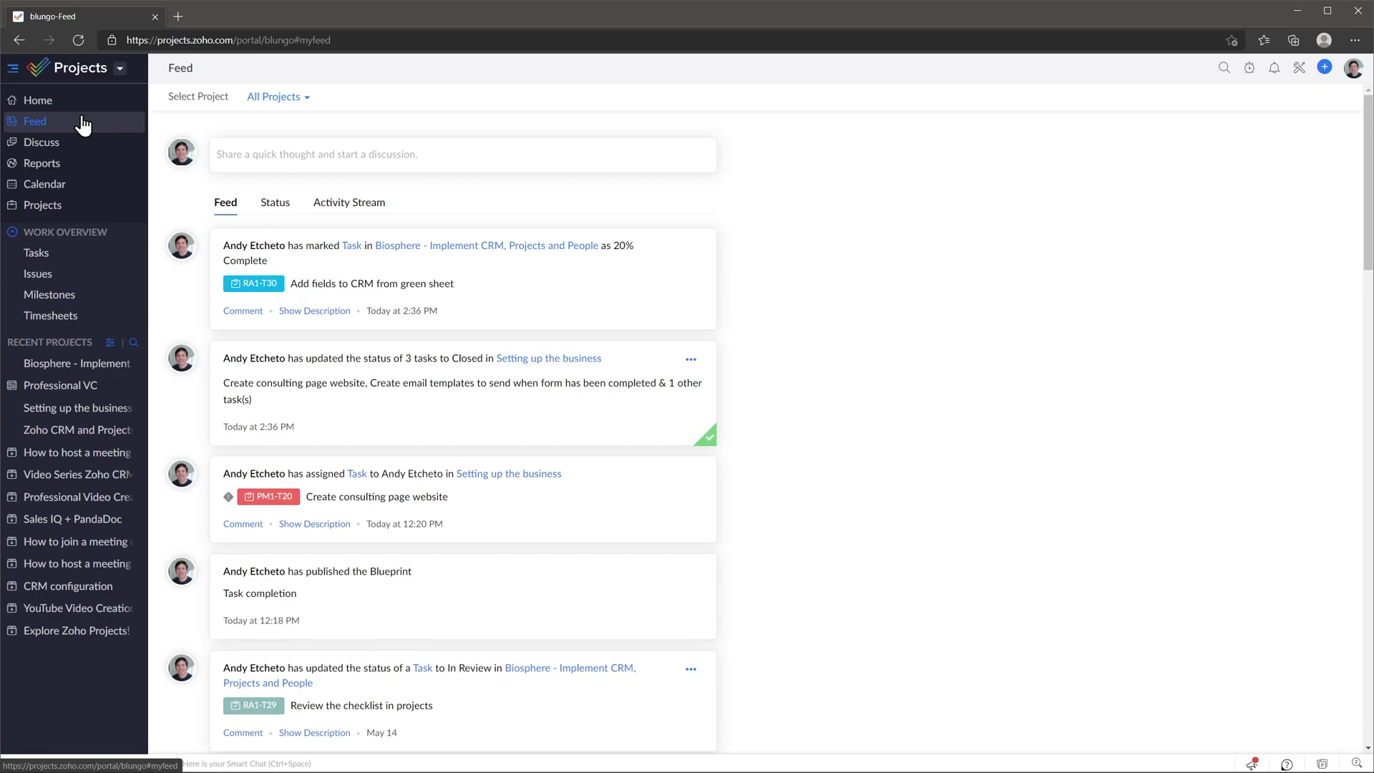
{"action": "left_click", "coordinate": [237, 312]}
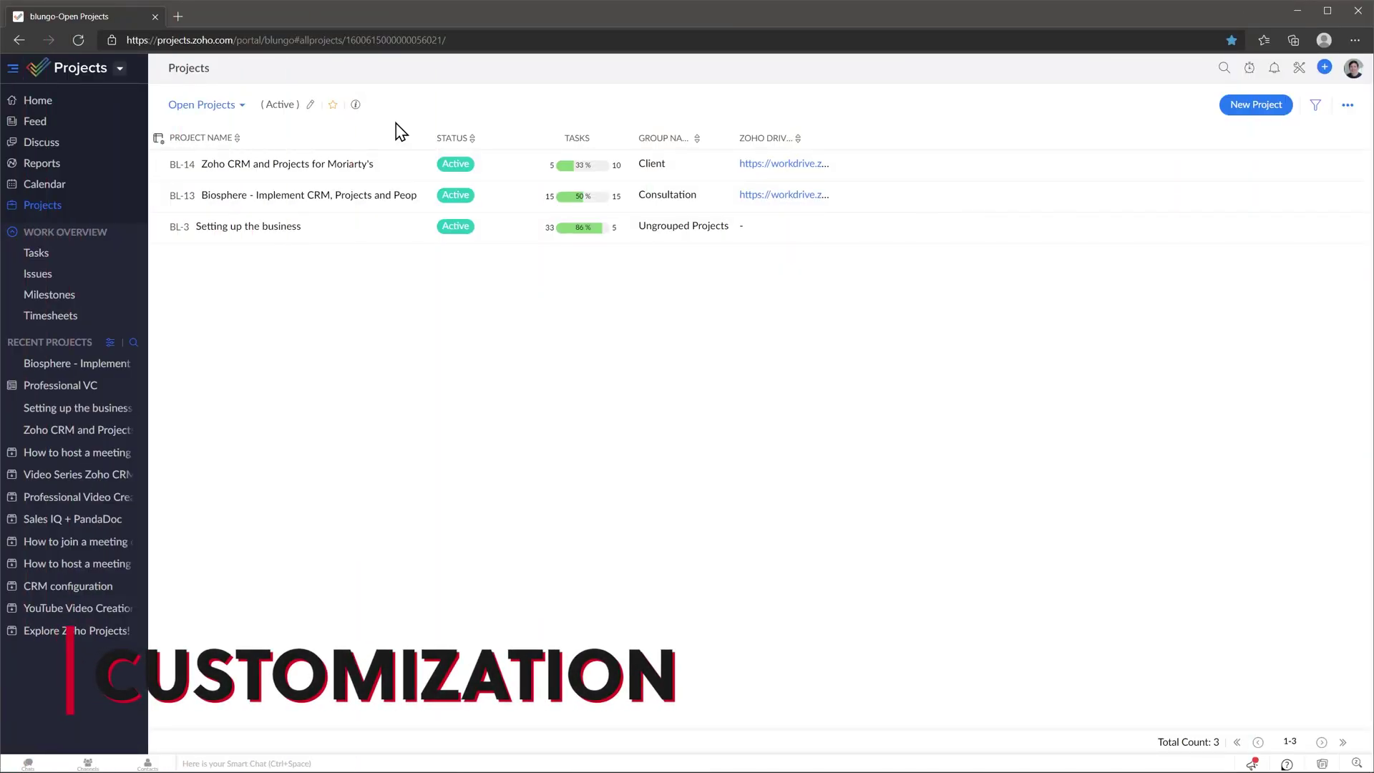
Add the % Completed column to Open Projects and switch to the Project Templates view
{"action": "left_click", "coordinate": [159, 138]}
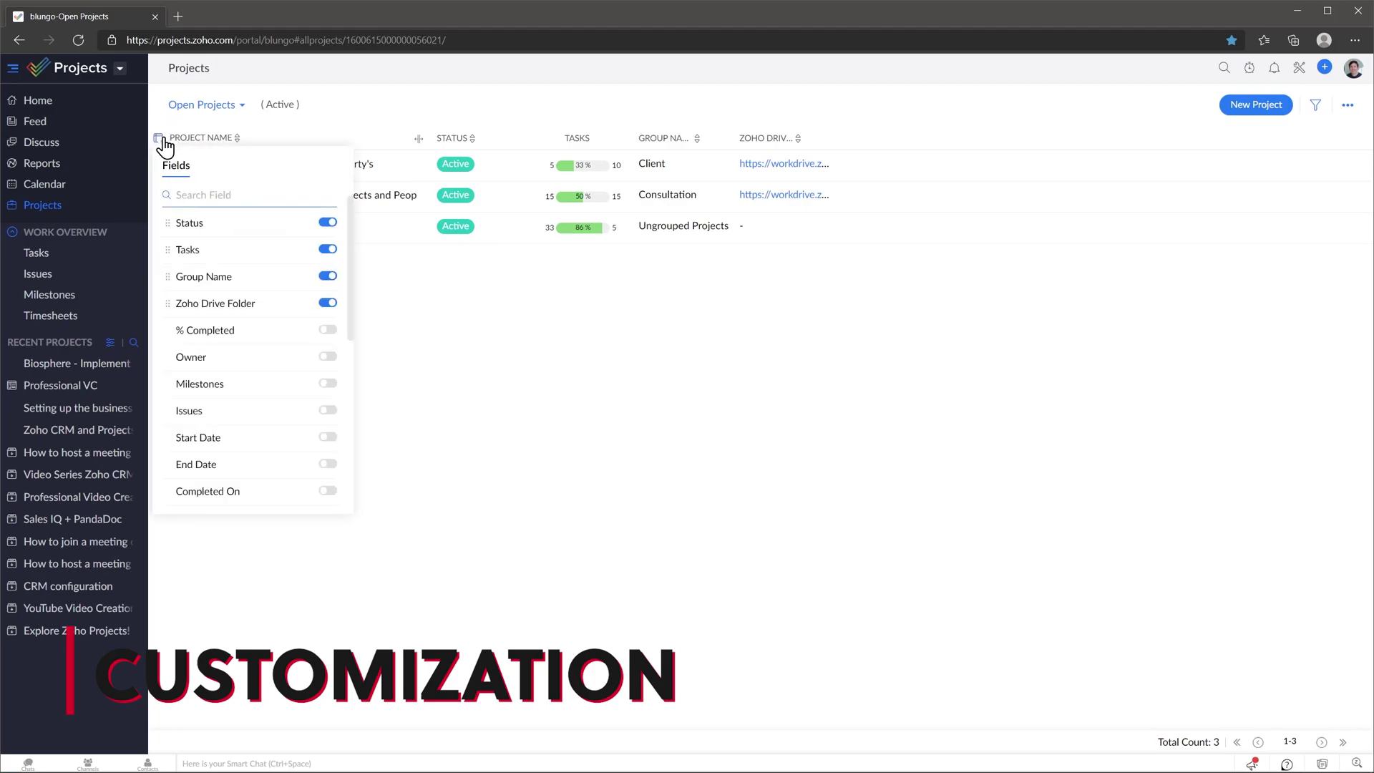
{"action": "left_click", "coordinate": [328, 329]}
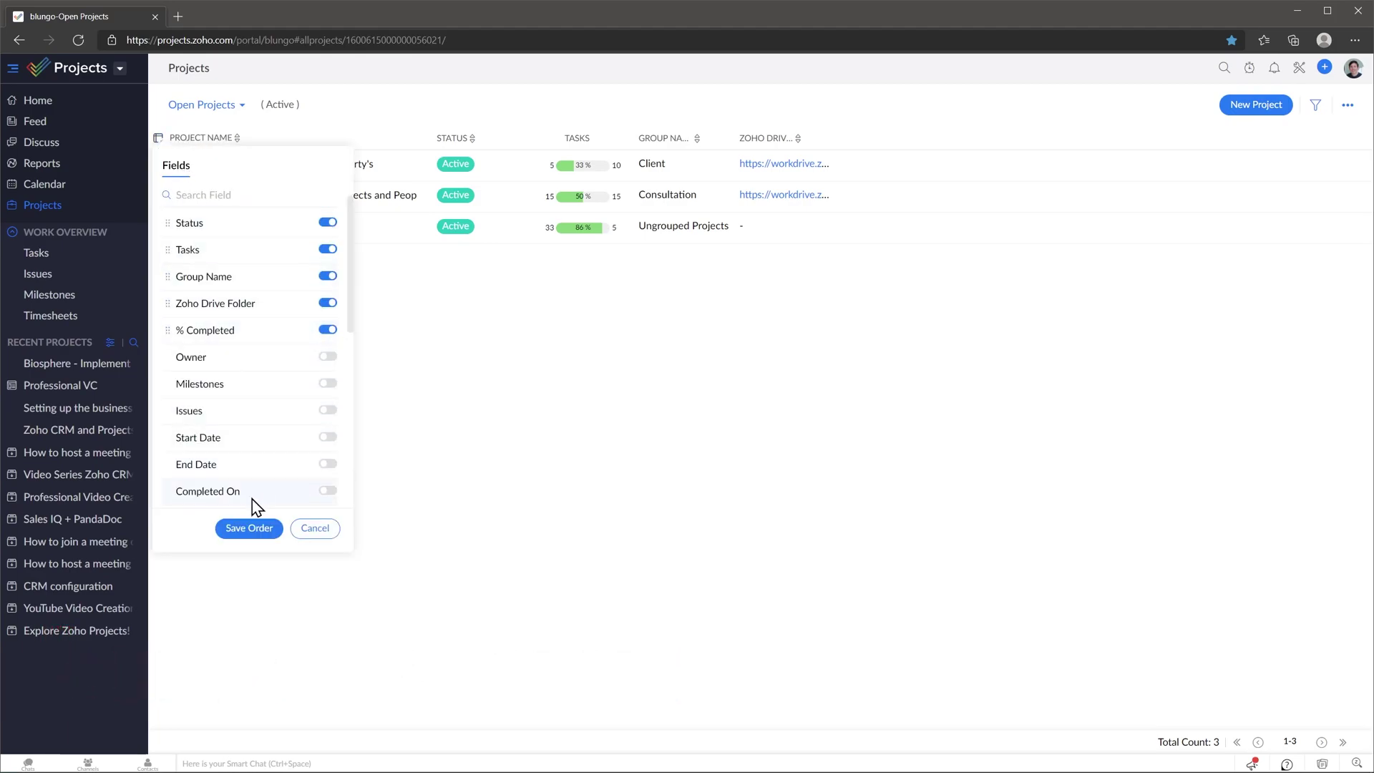
{"action": "left_click", "coordinate": [243, 529]}
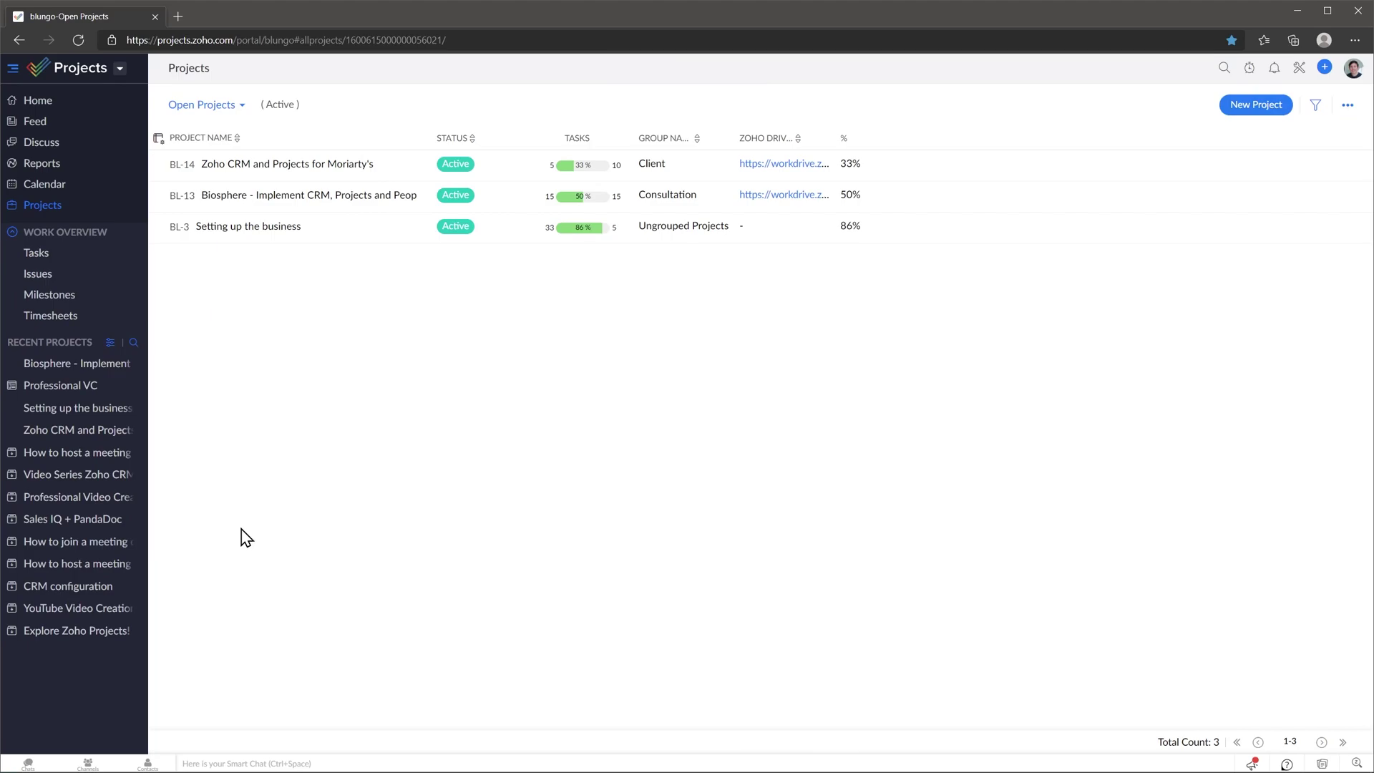
{"action": "left_click", "coordinate": [223, 106]}
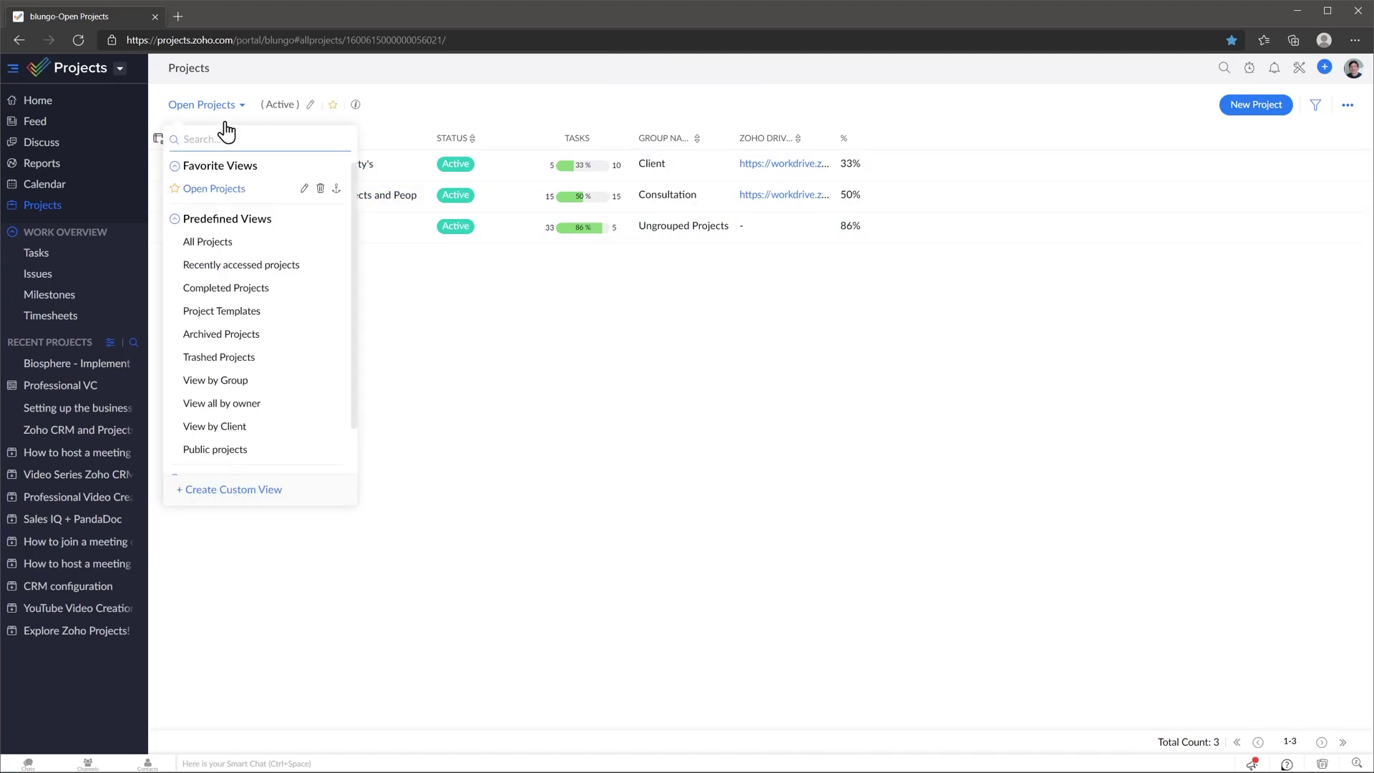
{"action": "left_click", "coordinate": [219, 312]}
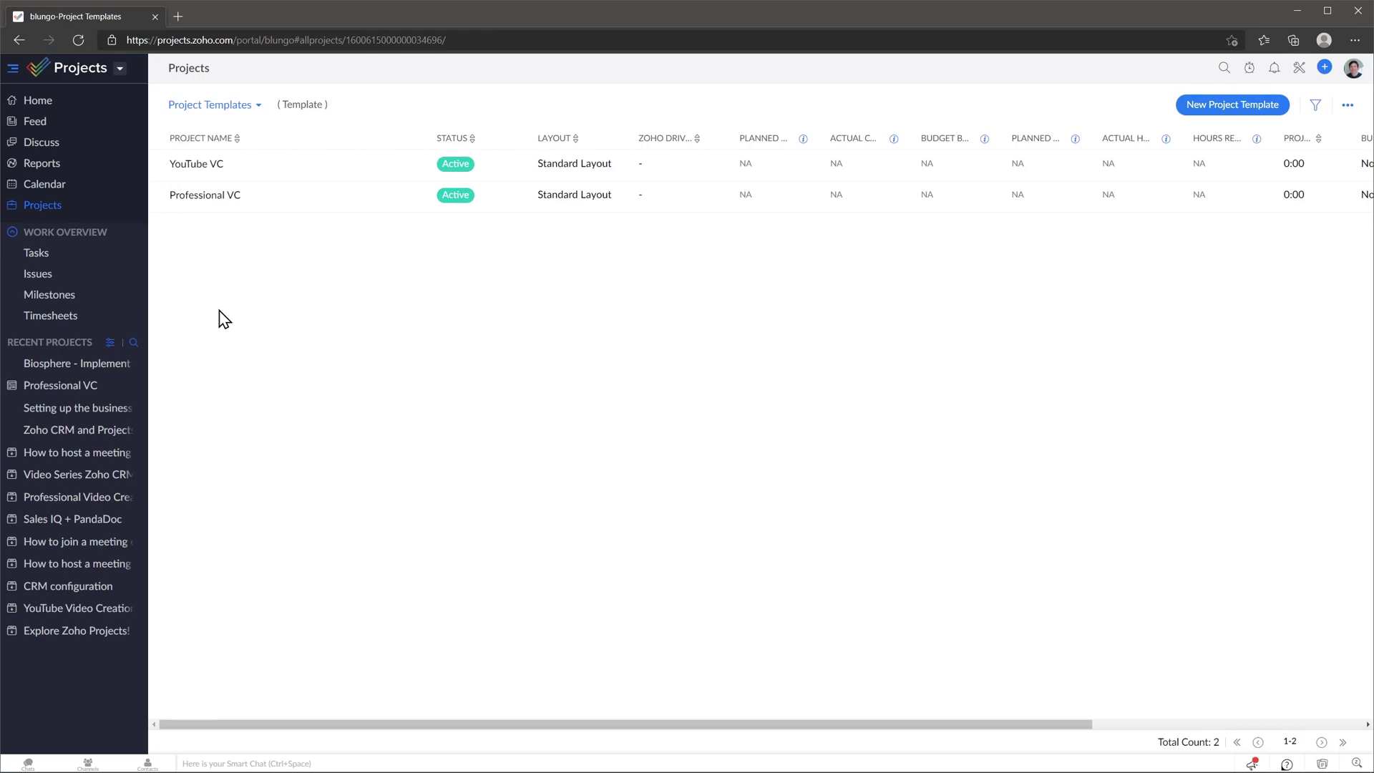
In Setup, move from Personal email settings to the Org notifications page
{"action": "left_click", "coordinate": [1299, 69]}
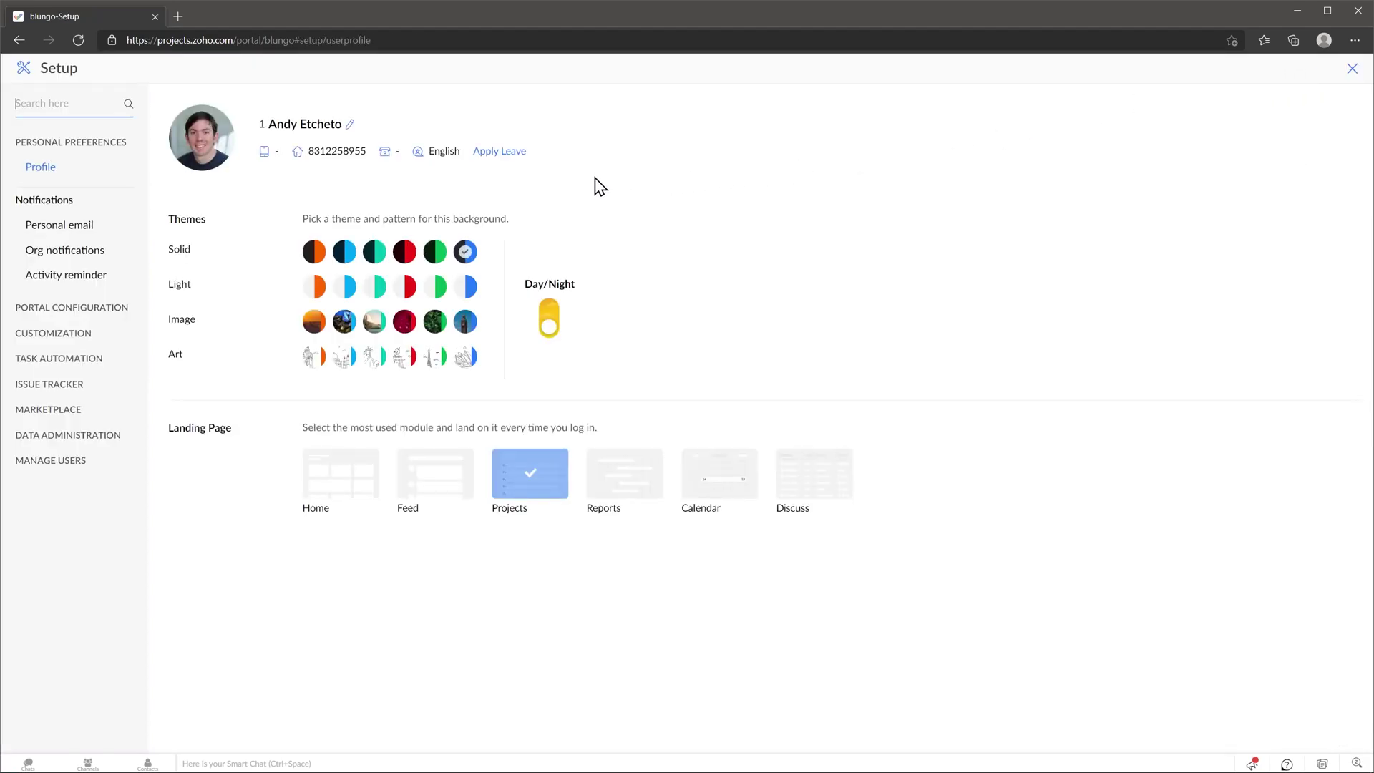
{"action": "left_click", "coordinate": [96, 228]}
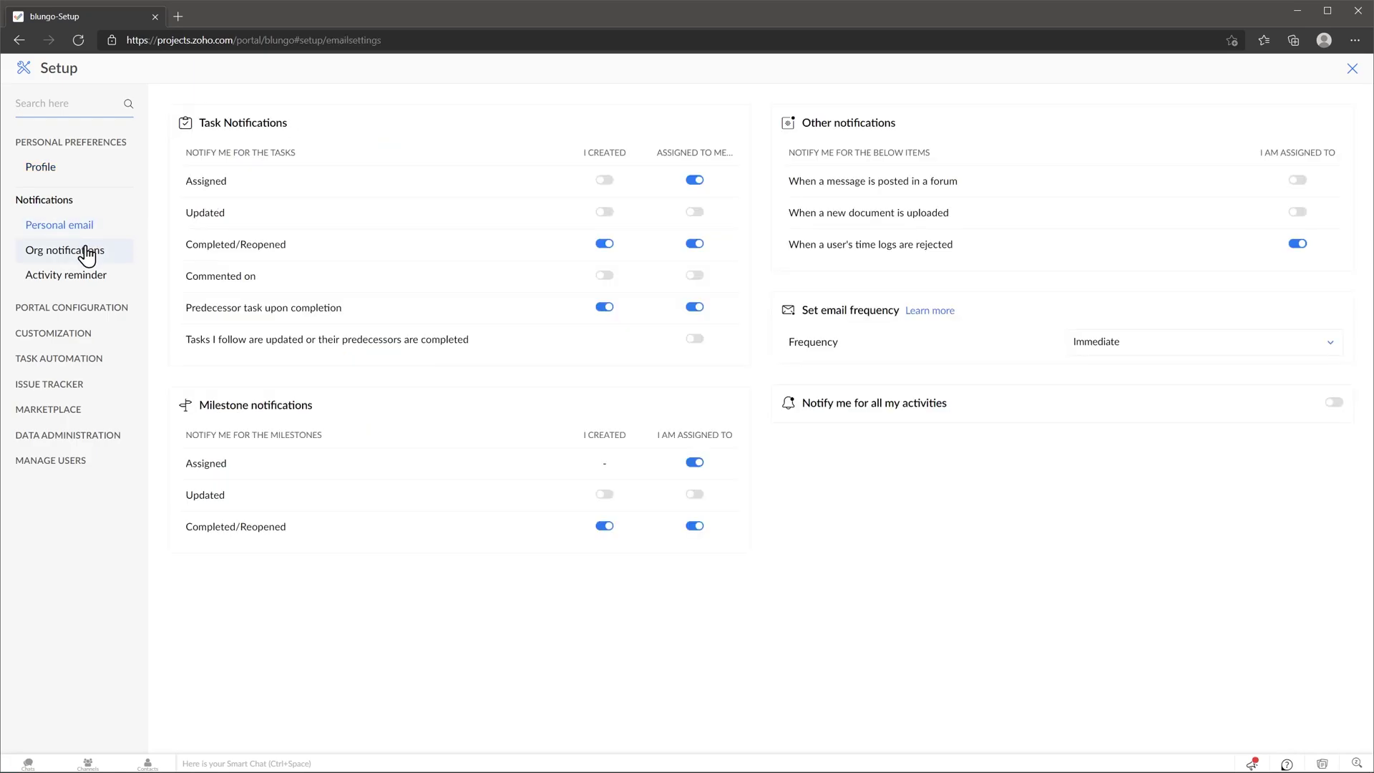
{"action": "left_click", "coordinate": [86, 252]}
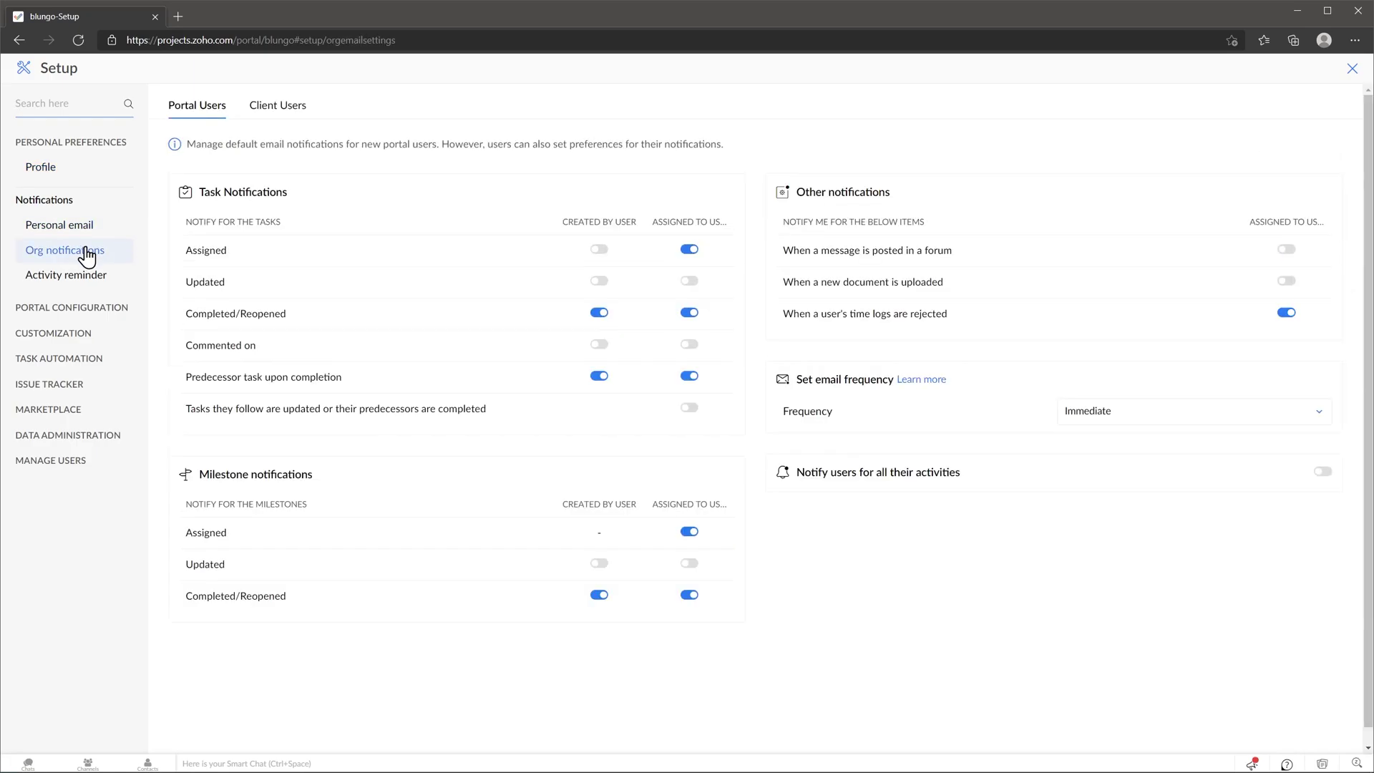
Review the Portal Configuration, Project & Budget, Task & Timesheet and Task Templates settings
{"action": "left_click", "coordinate": [79, 308]}
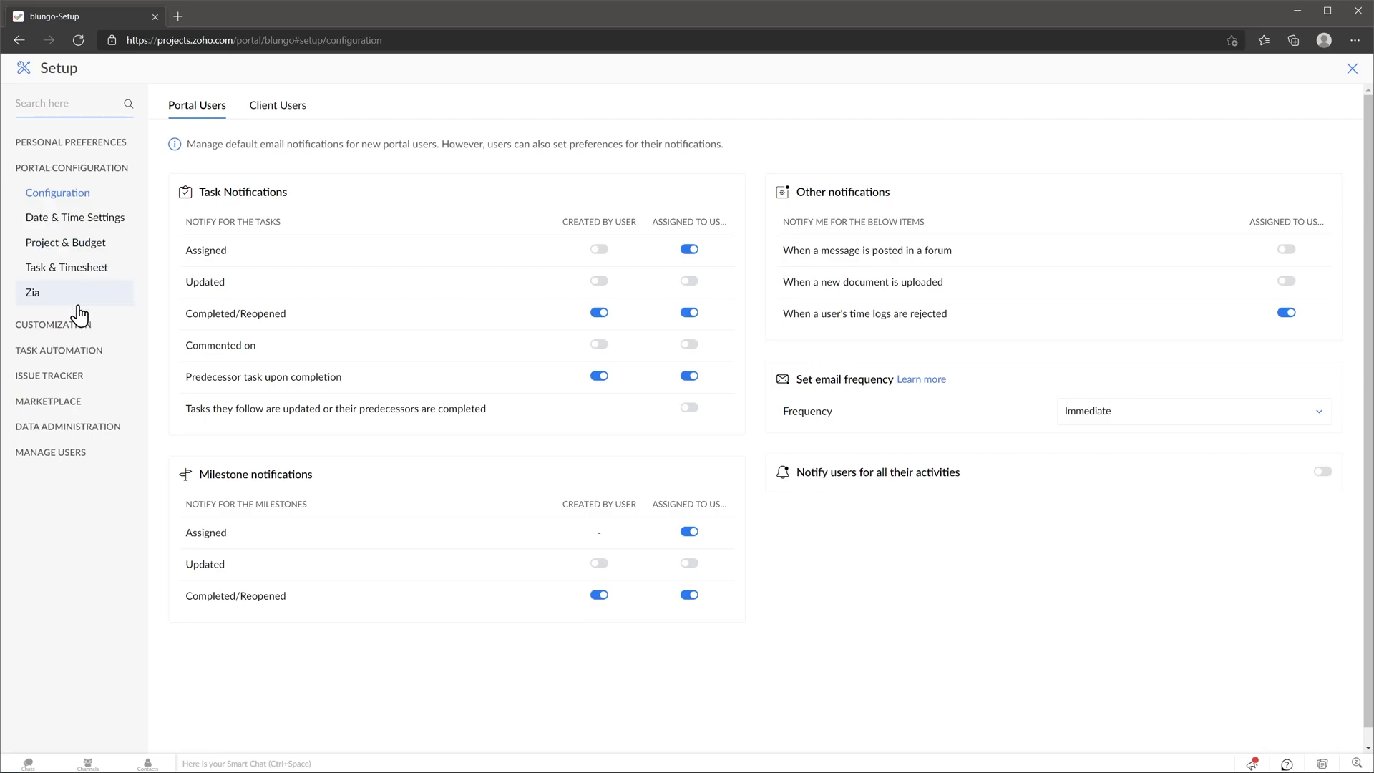
{"action": "left_click", "coordinate": [85, 250]}
{"action": "left_click", "coordinate": [83, 270]}
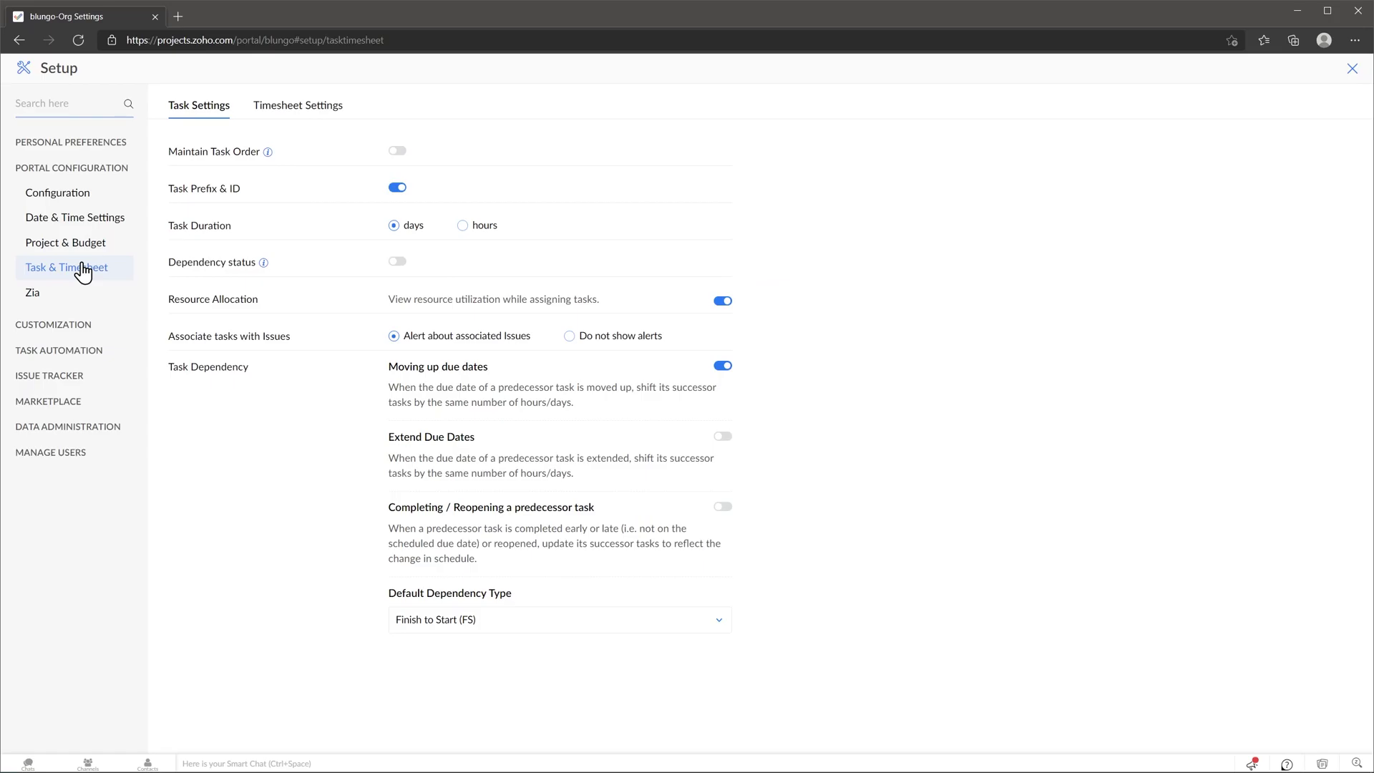
{"action": "left_click", "coordinate": [54, 327]}
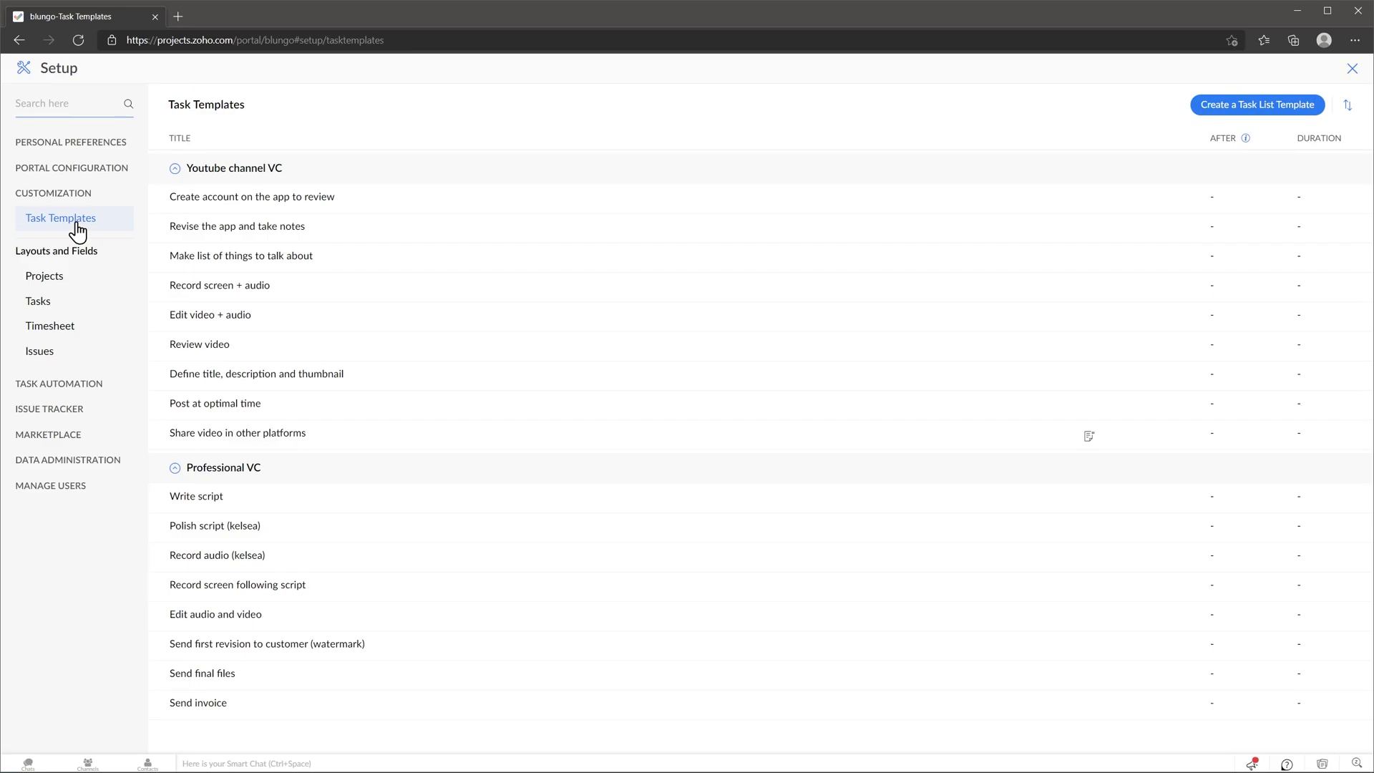
Inspect the Standard project layout, then start creating a new project layout
{"action": "left_click", "coordinate": [54, 284]}
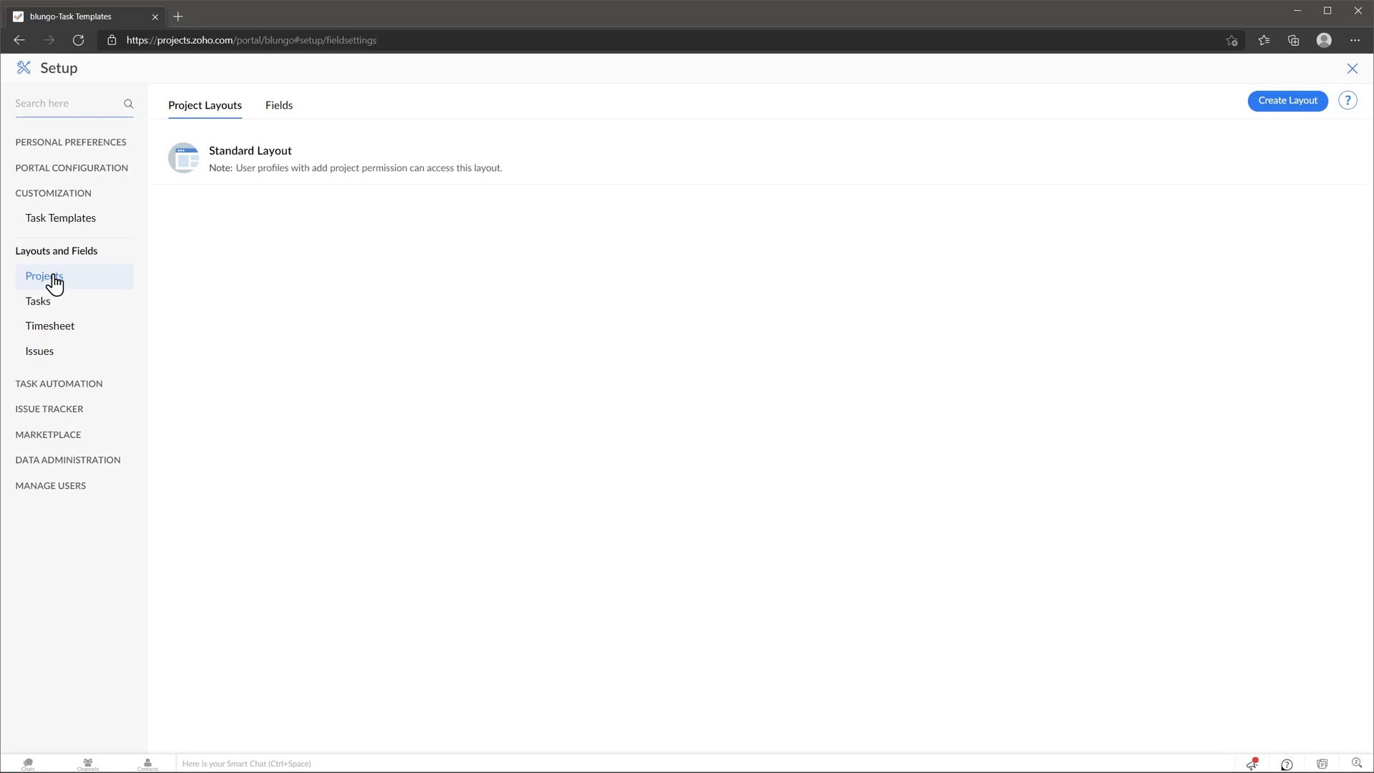
{"action": "left_click", "coordinate": [249, 158]}
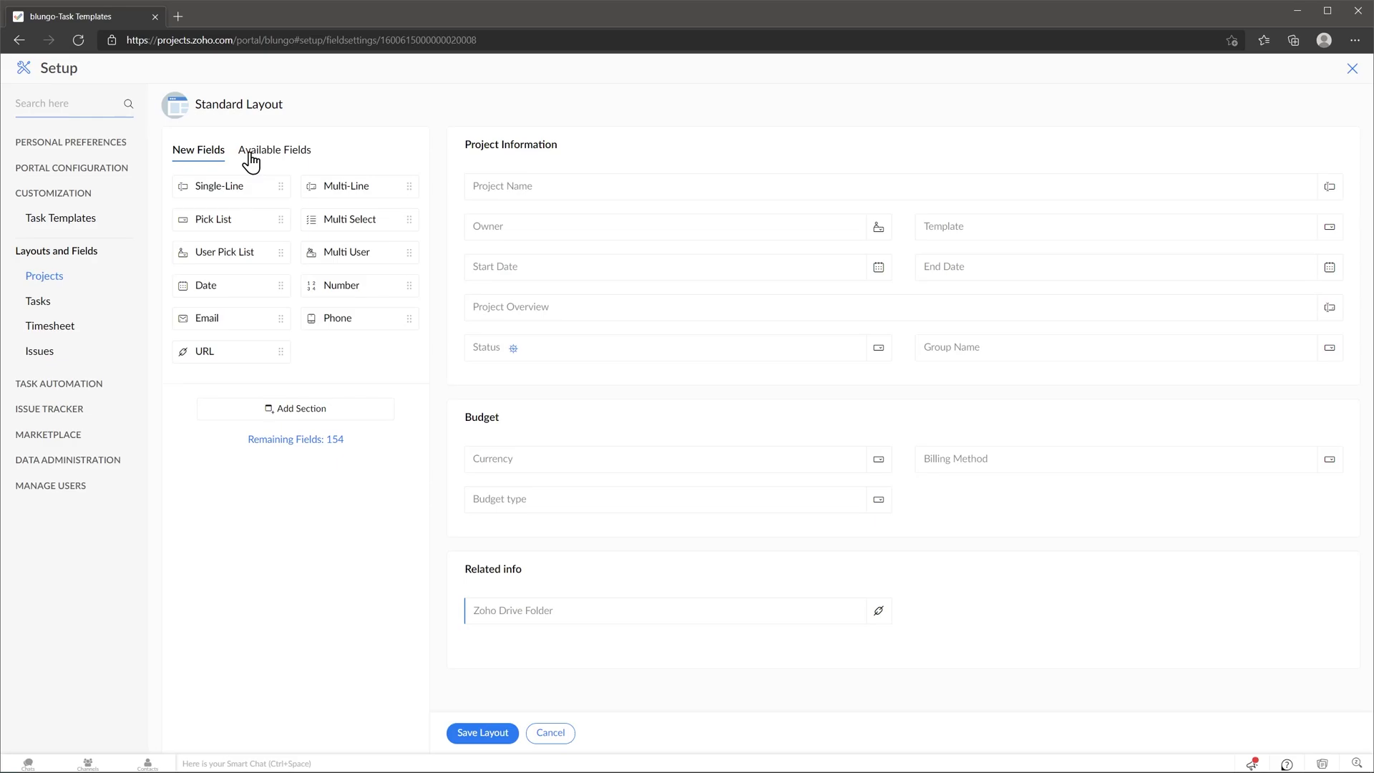
{"action": "left_click", "coordinate": [55, 279]}
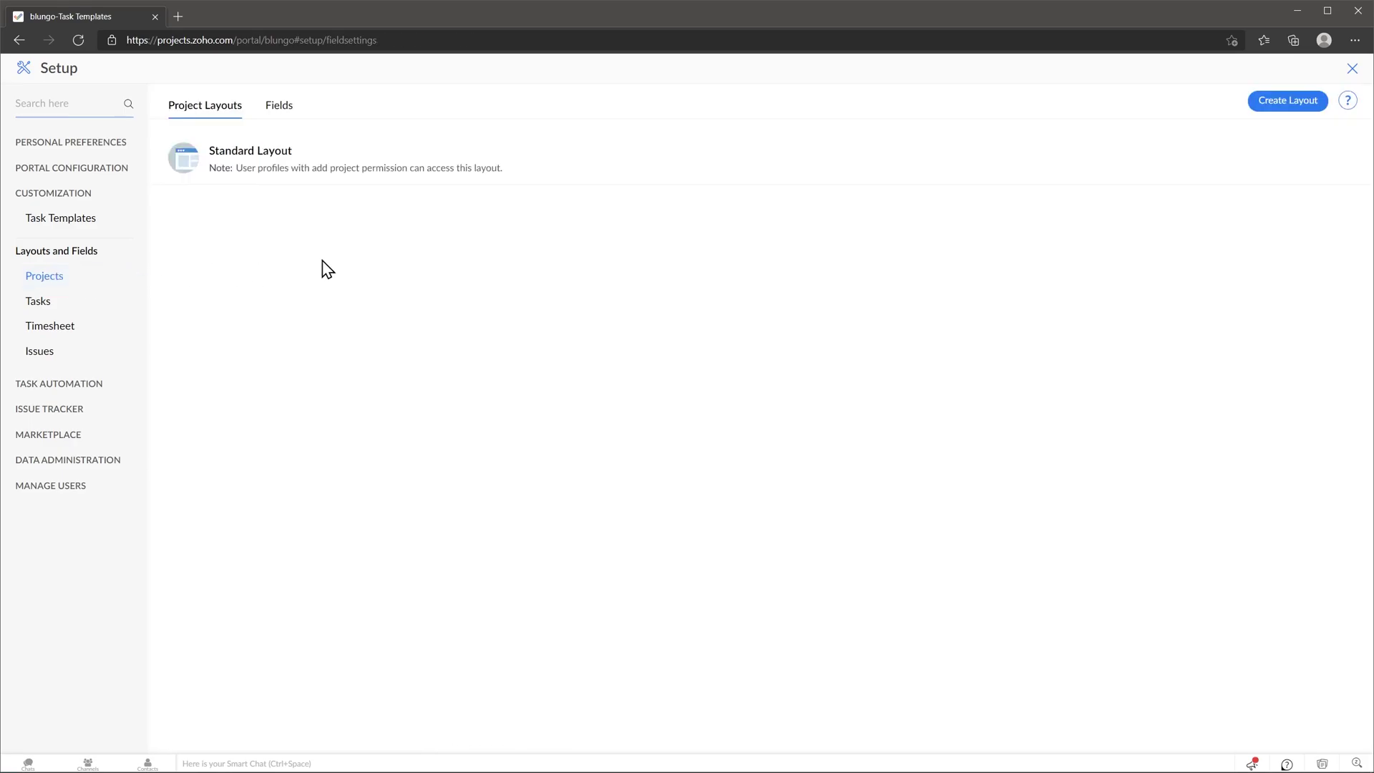
{"action": "left_click", "coordinate": [1259, 108]}
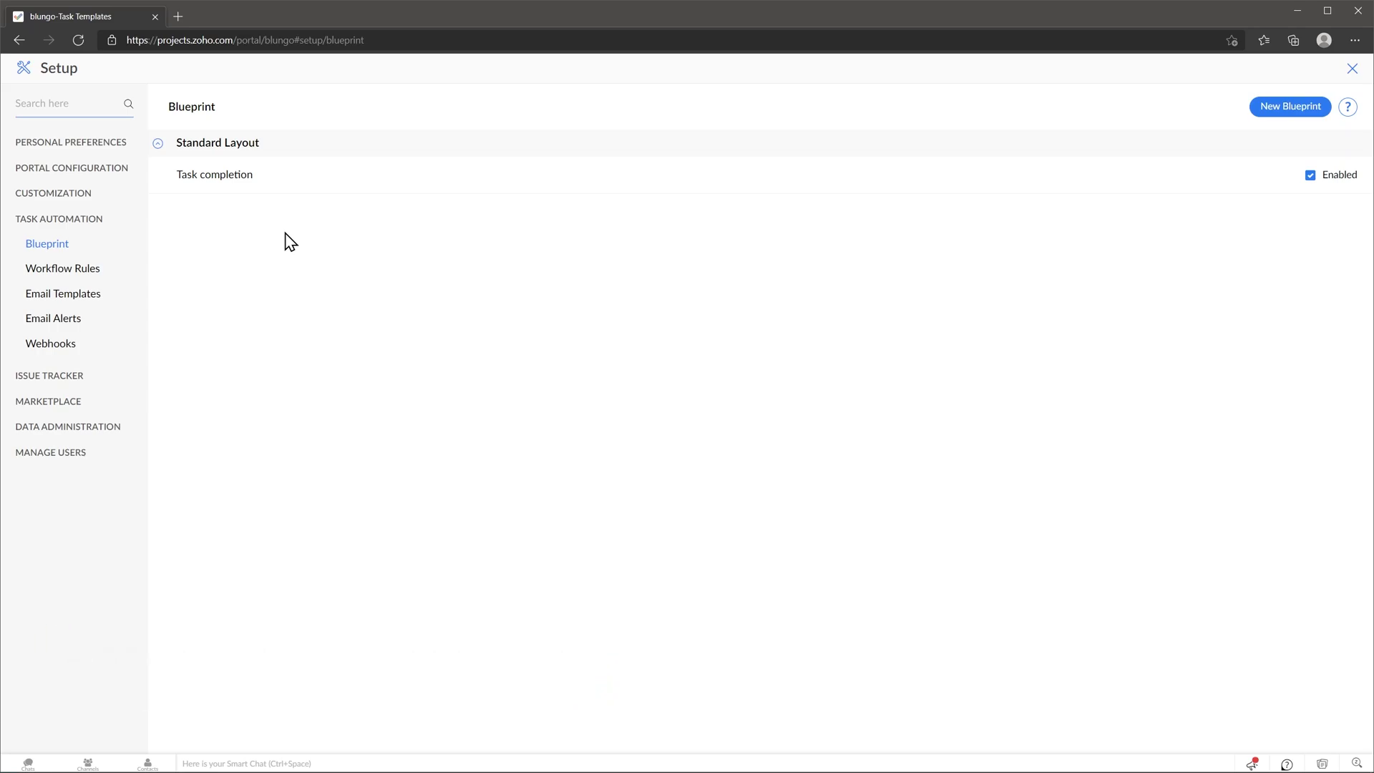
Inspect the Task completion blueprint and the 'Assign task to project owner' workflow rule
{"action": "left_click", "coordinate": [242, 174]}
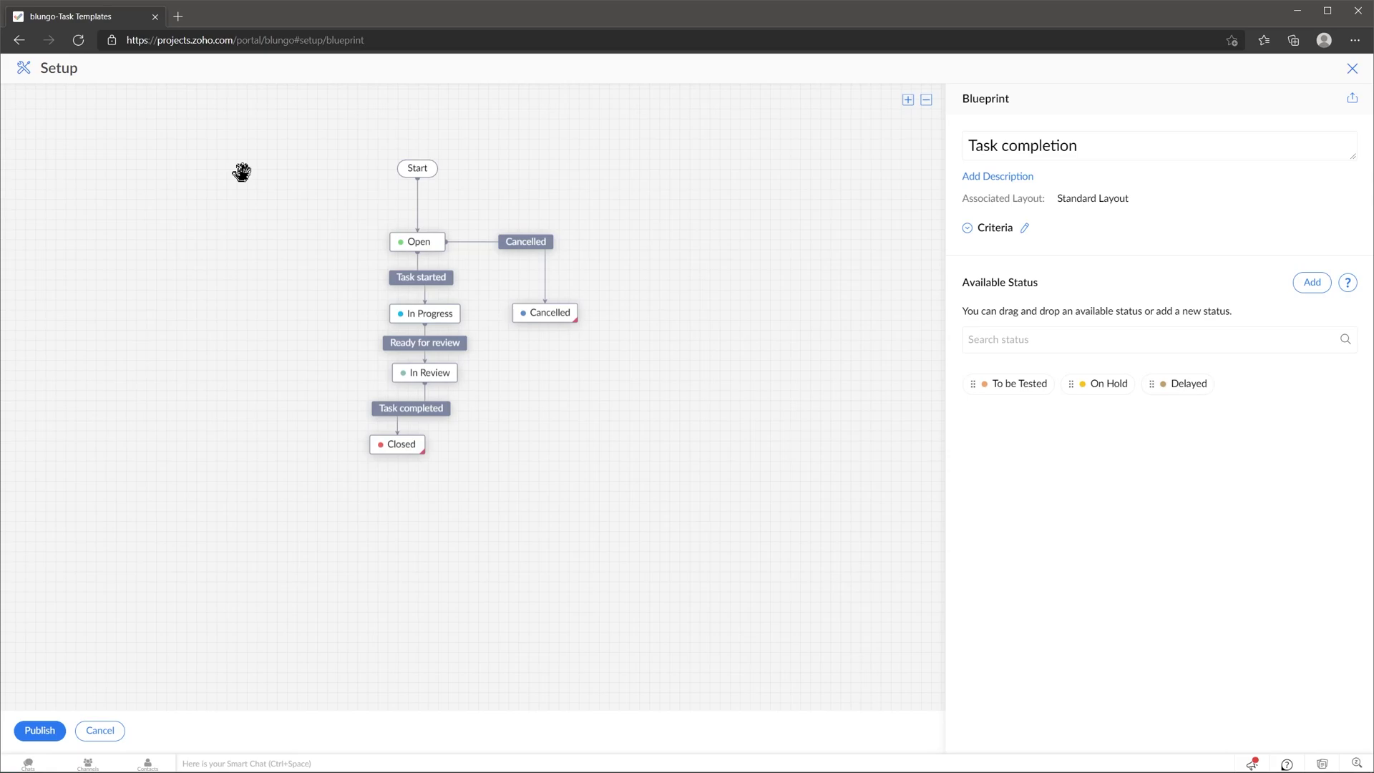
{"action": "left_click", "coordinate": [100, 733]}
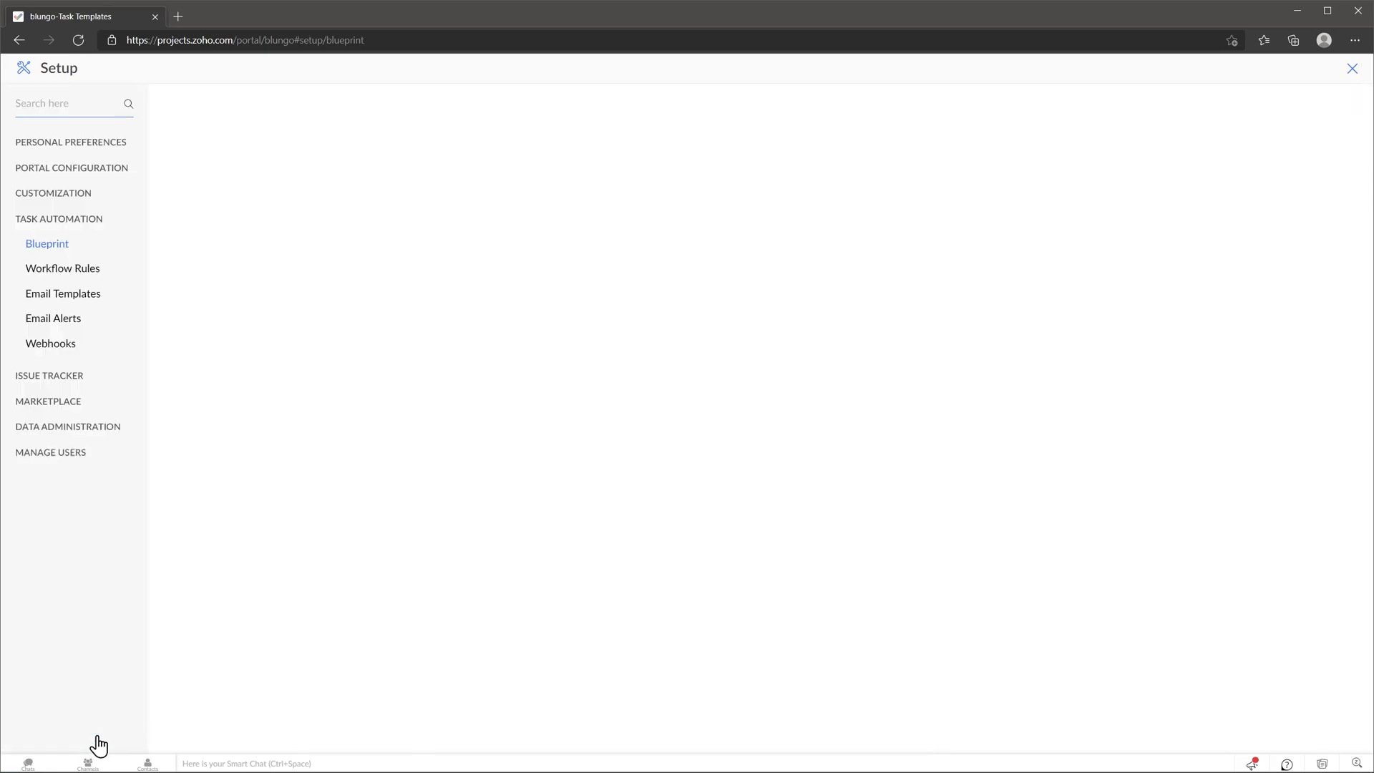
{"action": "left_click", "coordinate": [85, 273]}
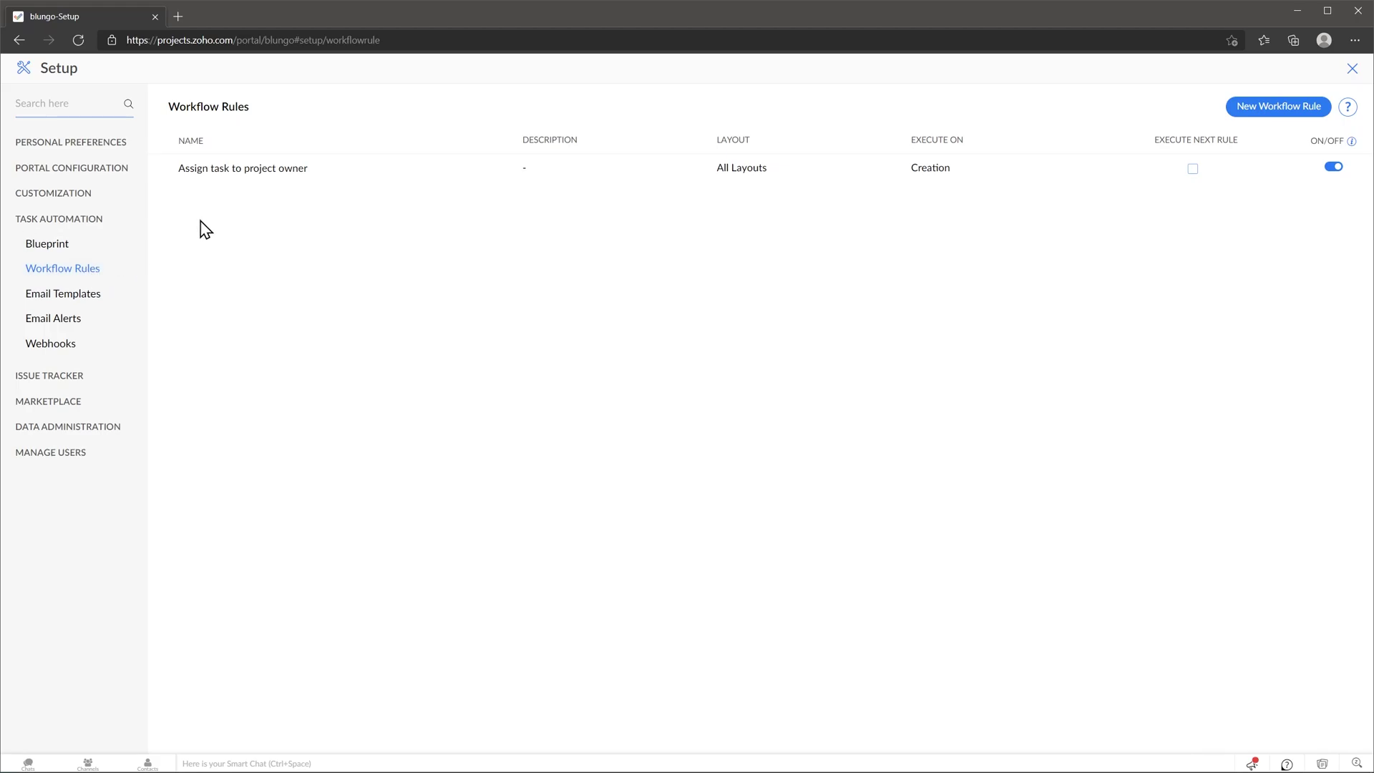
{"action": "left_click", "coordinate": [269, 172]}
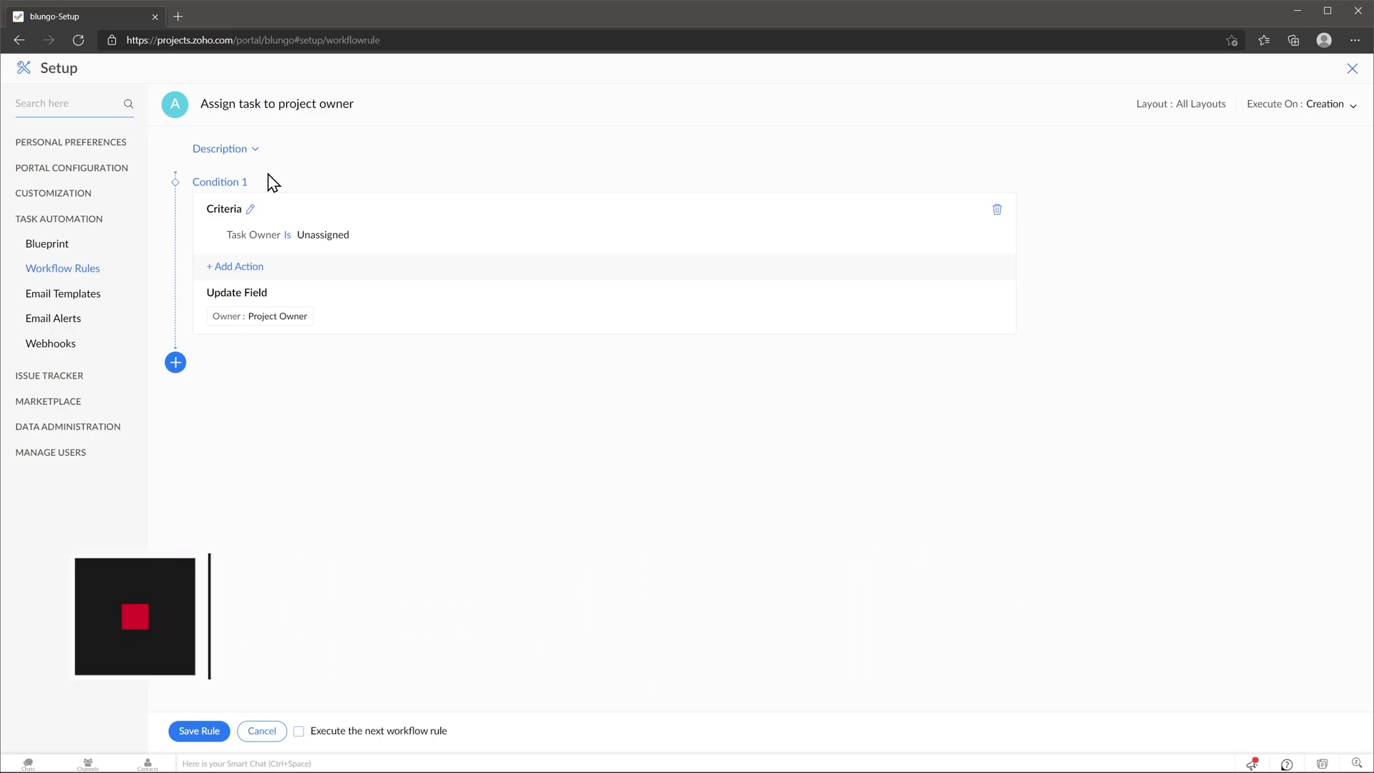
Look over email templates, start a new email alert, then start adding a webhook
{"action": "left_click", "coordinate": [84, 299]}
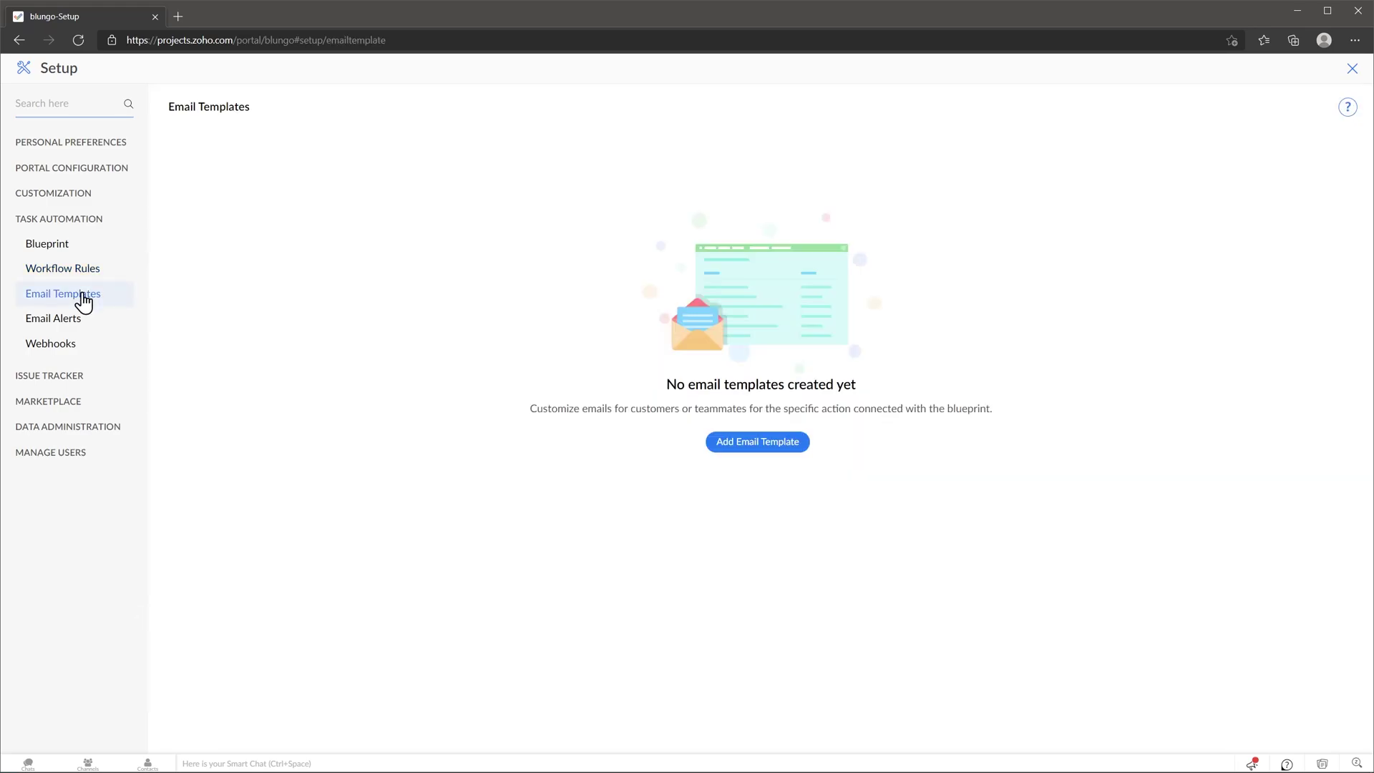
{"action": "left_click", "coordinate": [69, 324]}
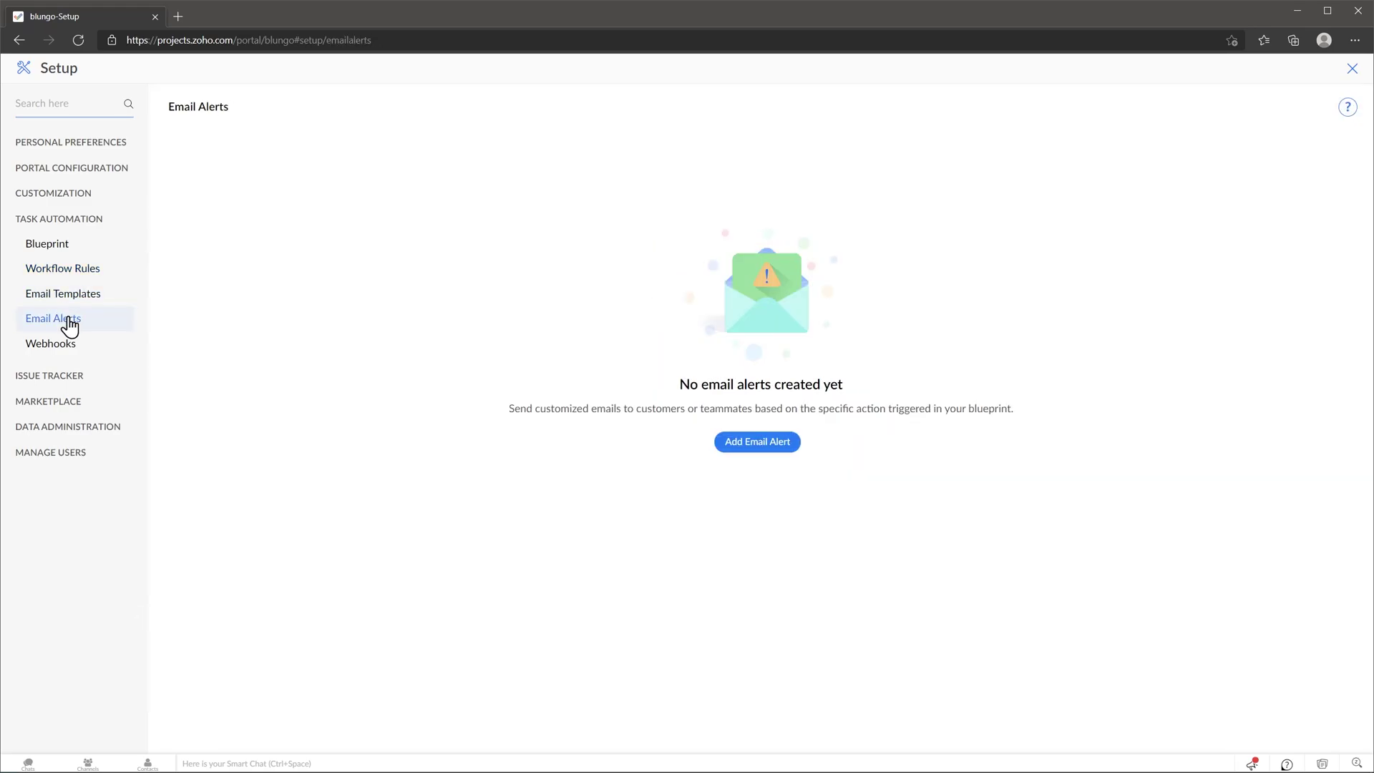
{"action": "left_click", "coordinate": [735, 444]}
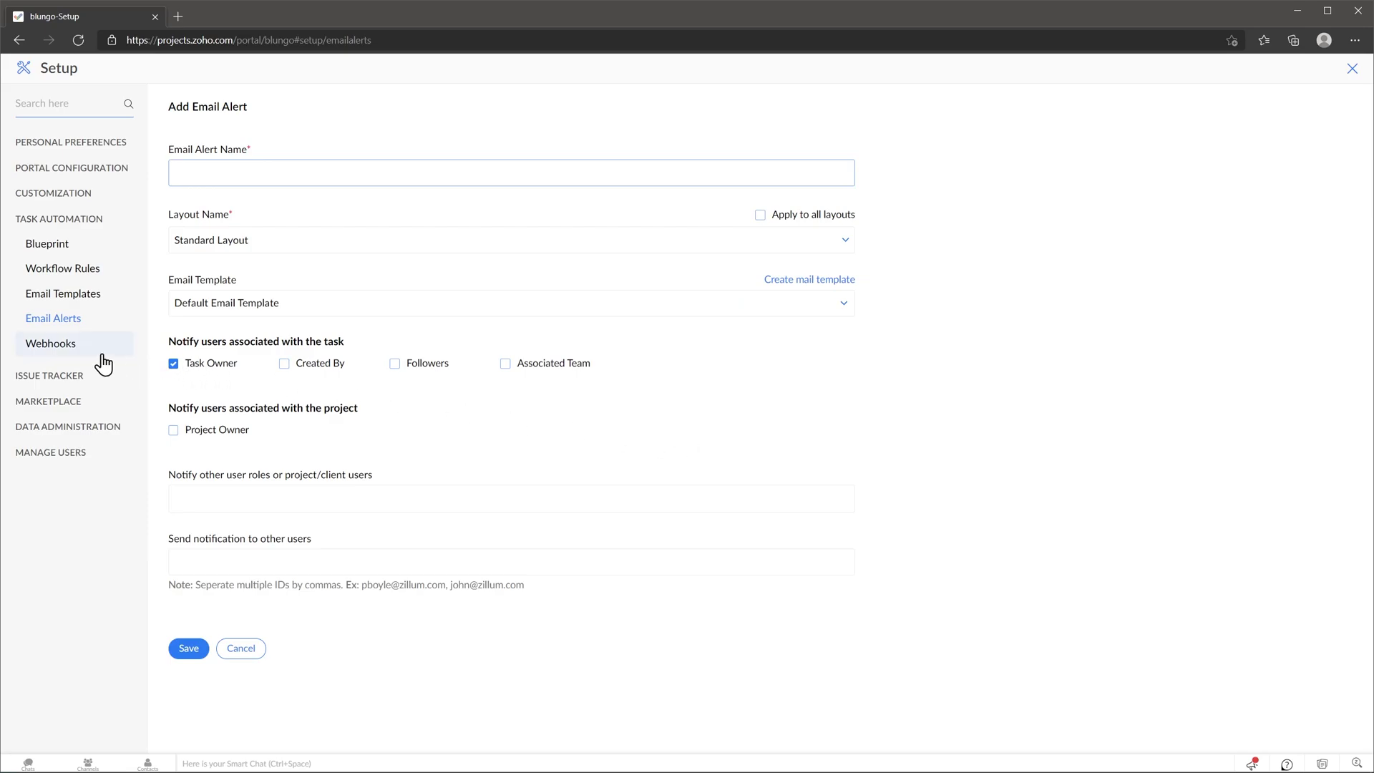
{"action": "left_click", "coordinate": [75, 347]}
{"action": "left_click", "coordinate": [738, 444]}
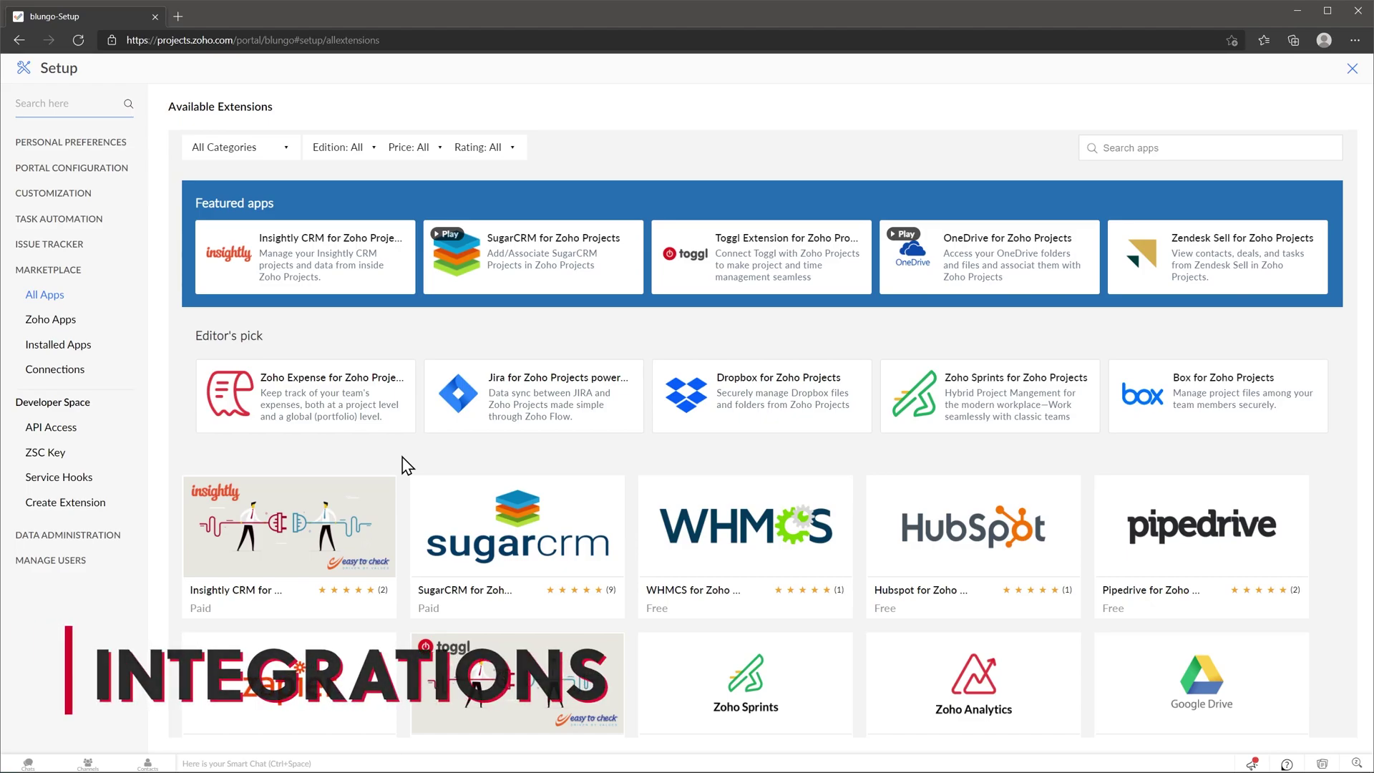
Filter extensions to Zoho Apps, return to All Apps, and open the Zapier for Zoho Projects details
{"action": "left_click", "coordinate": [77, 324]}
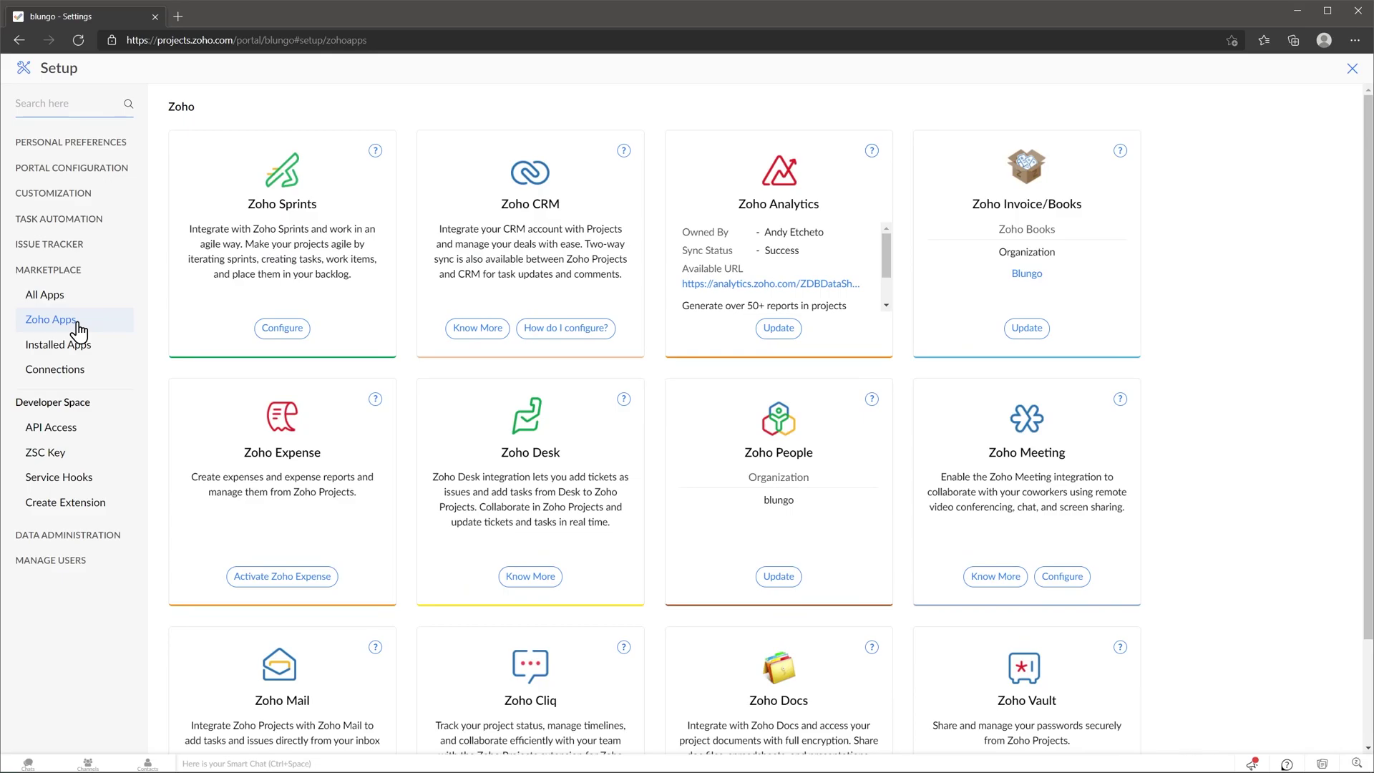
{"action": "left_click", "coordinate": [61, 301]}
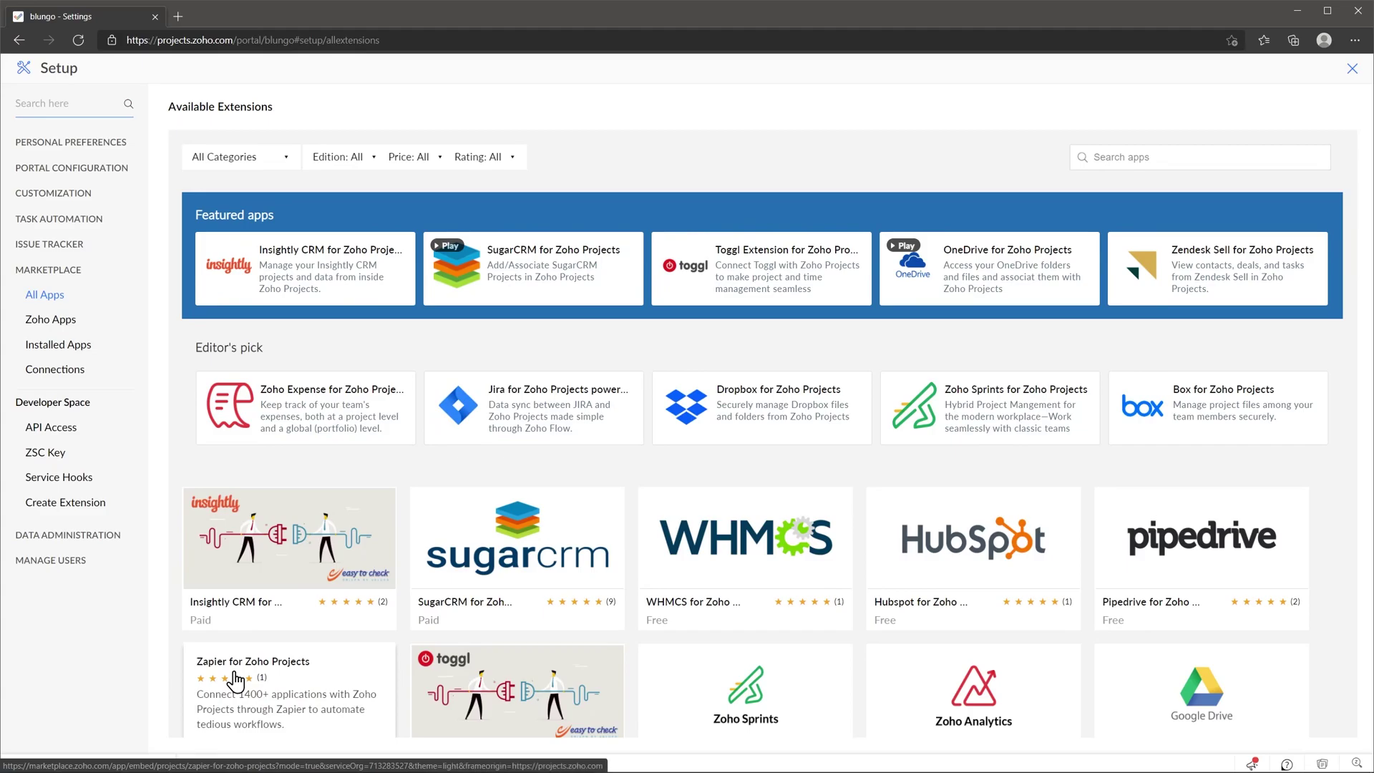
{"action": "left_click", "coordinate": [235, 681]}
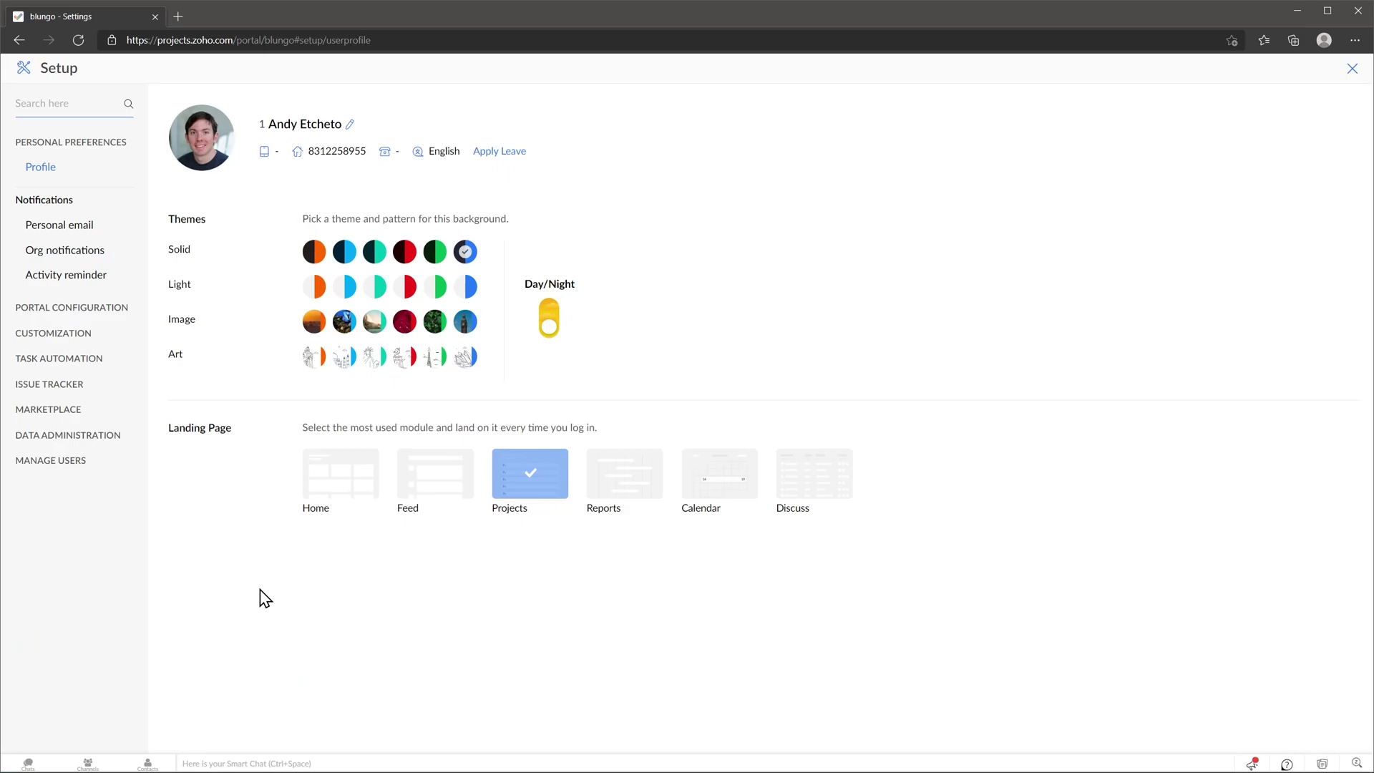
Browse the Task Templates, project Layouts, Manage Users, Marketplace and Portal Configuration setup pages
{"action": "left_click", "coordinate": [61, 334]}
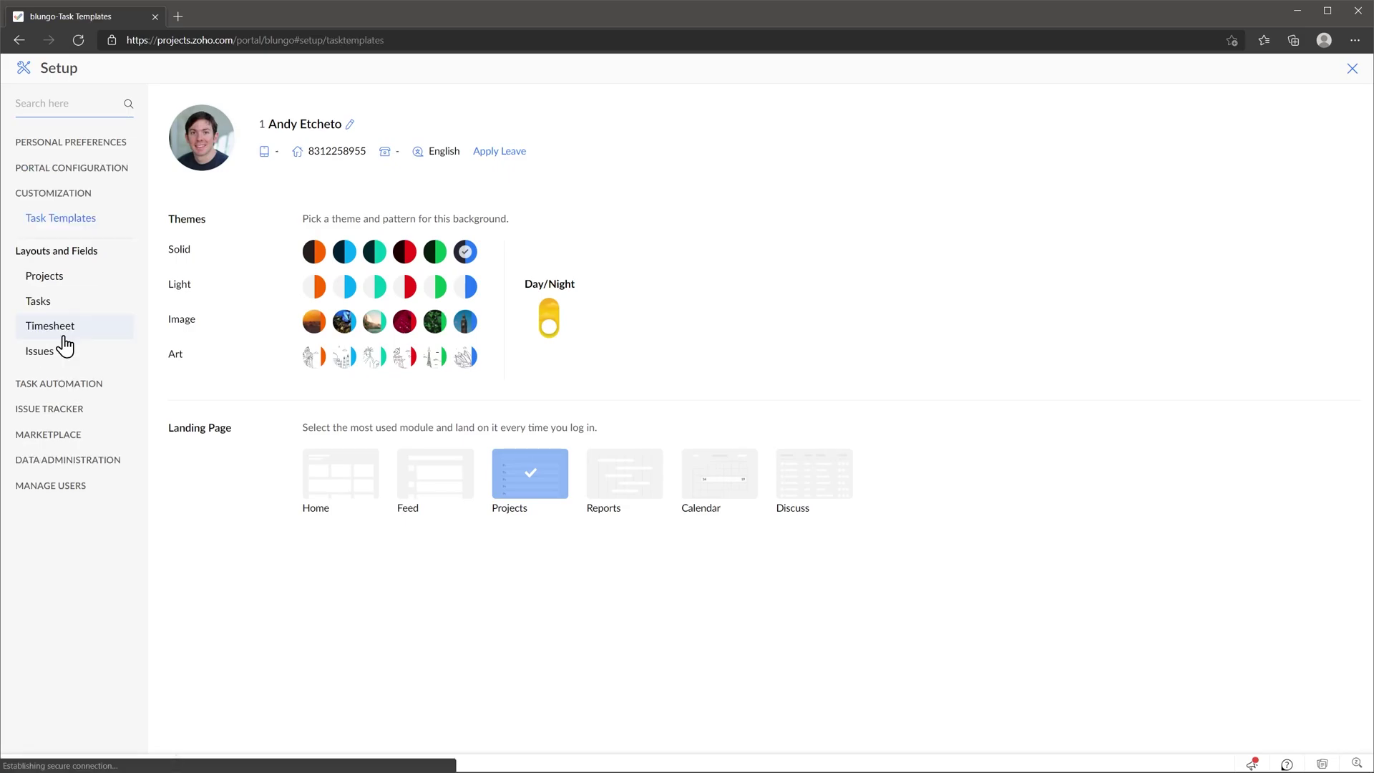
{"action": "left_click", "coordinate": [54, 288]}
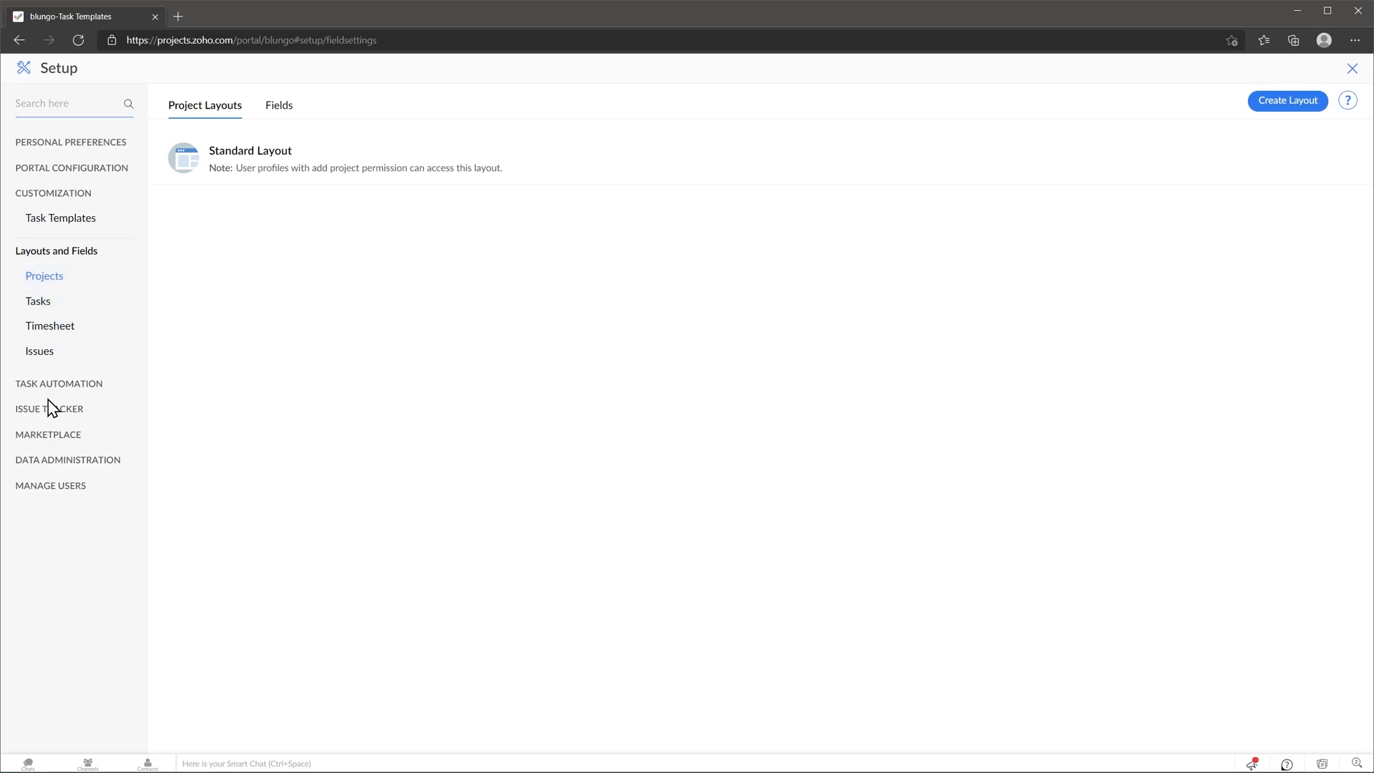
{"action": "left_click", "coordinate": [44, 485]}
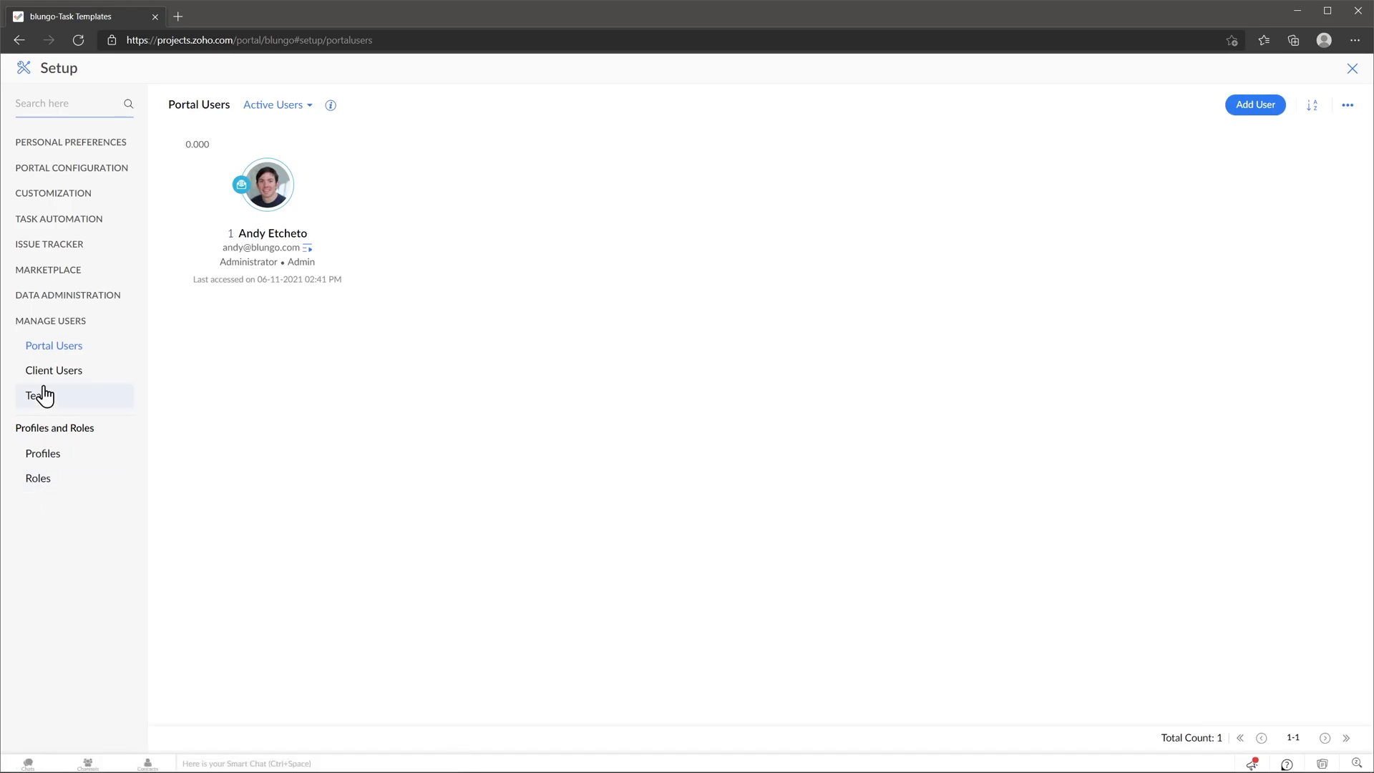
{"action": "left_click", "coordinate": [56, 278]}
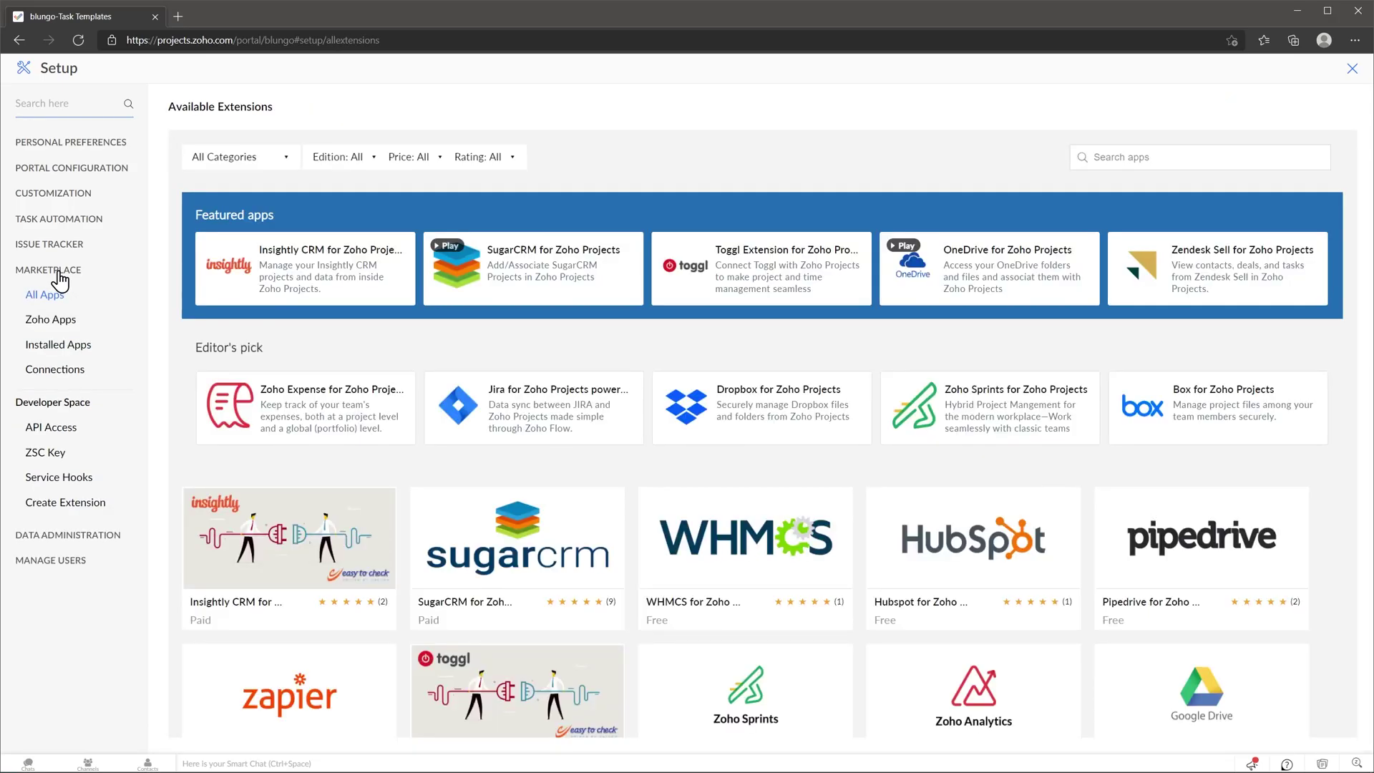
{"action": "left_click", "coordinate": [82, 170]}
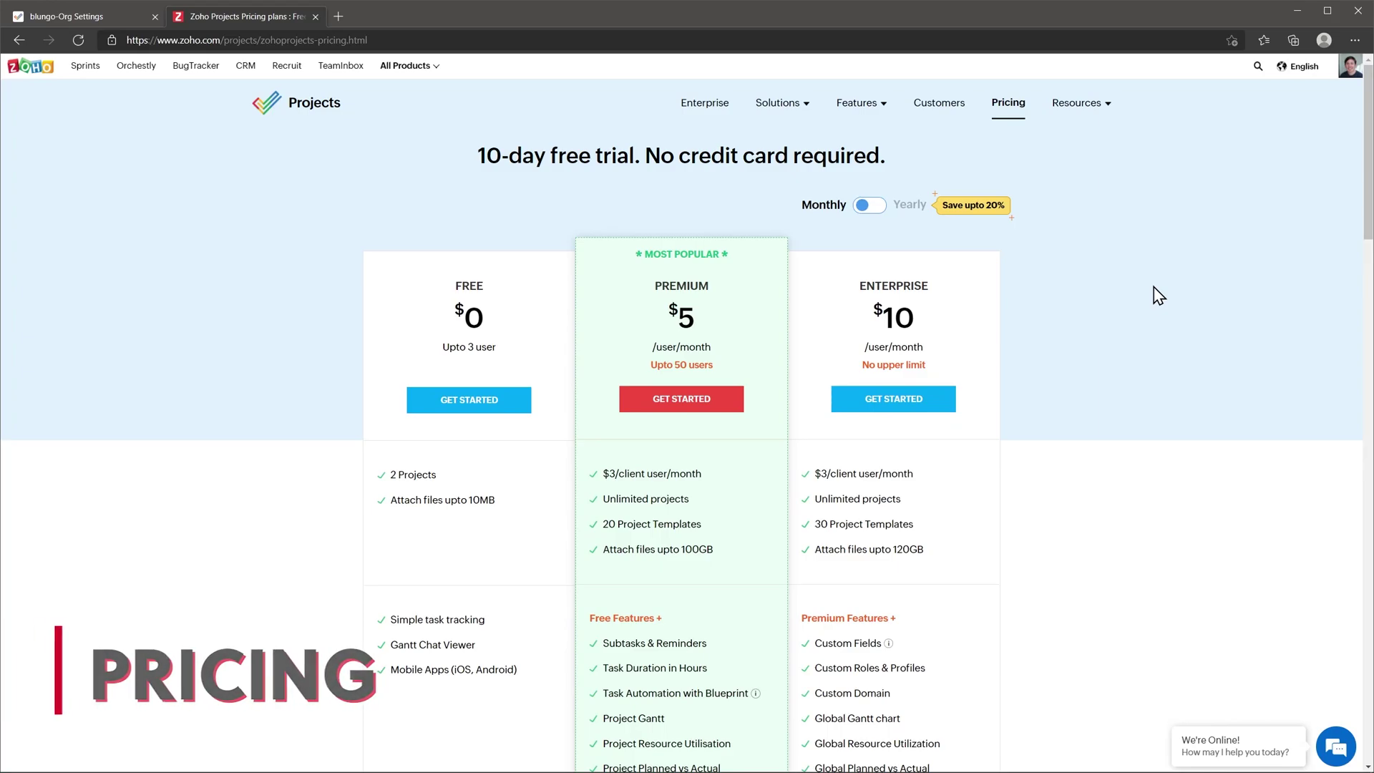
Scroll past the Free $0, Premium $5 and Enterprise $10 plans to the FAQ, then back up
{"action": "scroll", "coordinate": [1159, 296], "scroll_direction": "down", "scroll_amount": 3}
{"action": "scroll", "coordinate": [1159, 296], "scroll_direction": "down", "scroll_amount": 3}
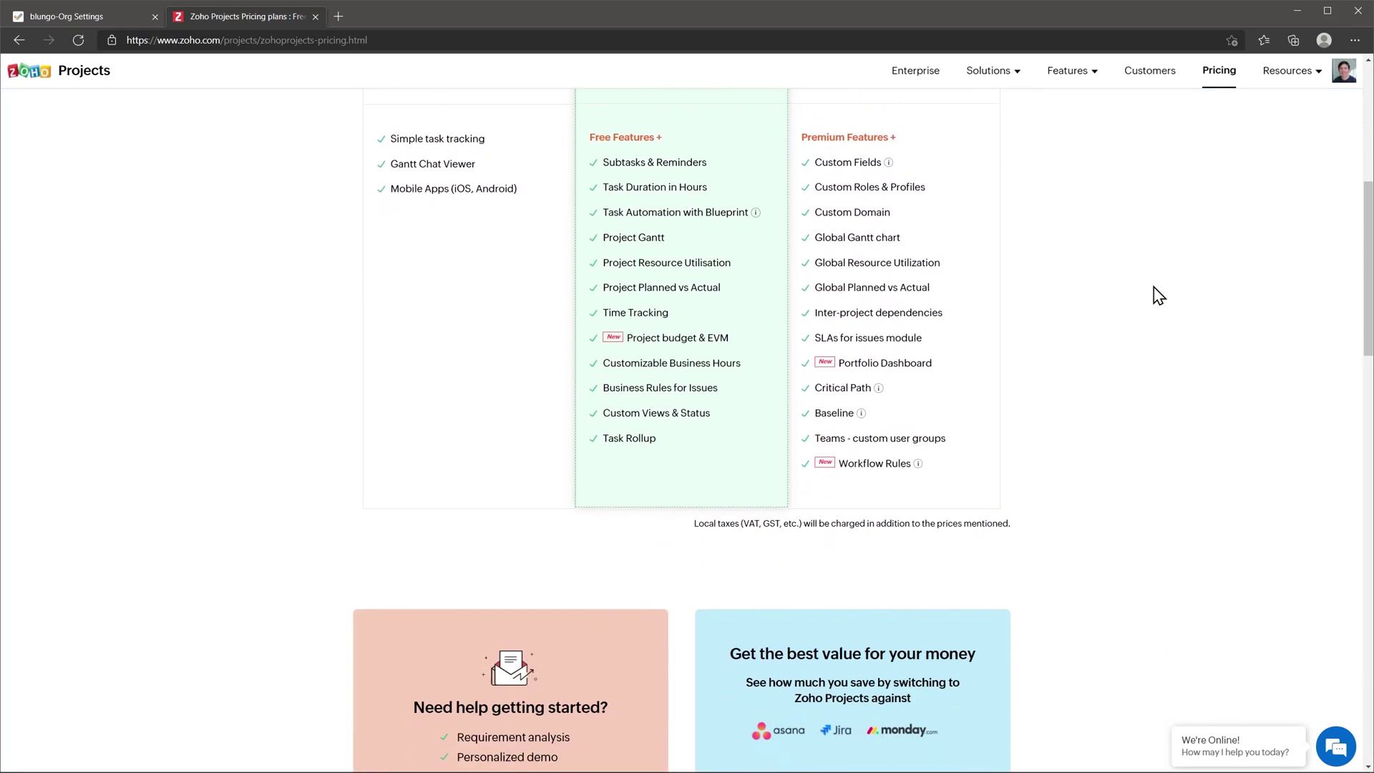
{"action": "scroll", "coordinate": [1159, 295], "scroll_direction": "down", "scroll_amount": 3}
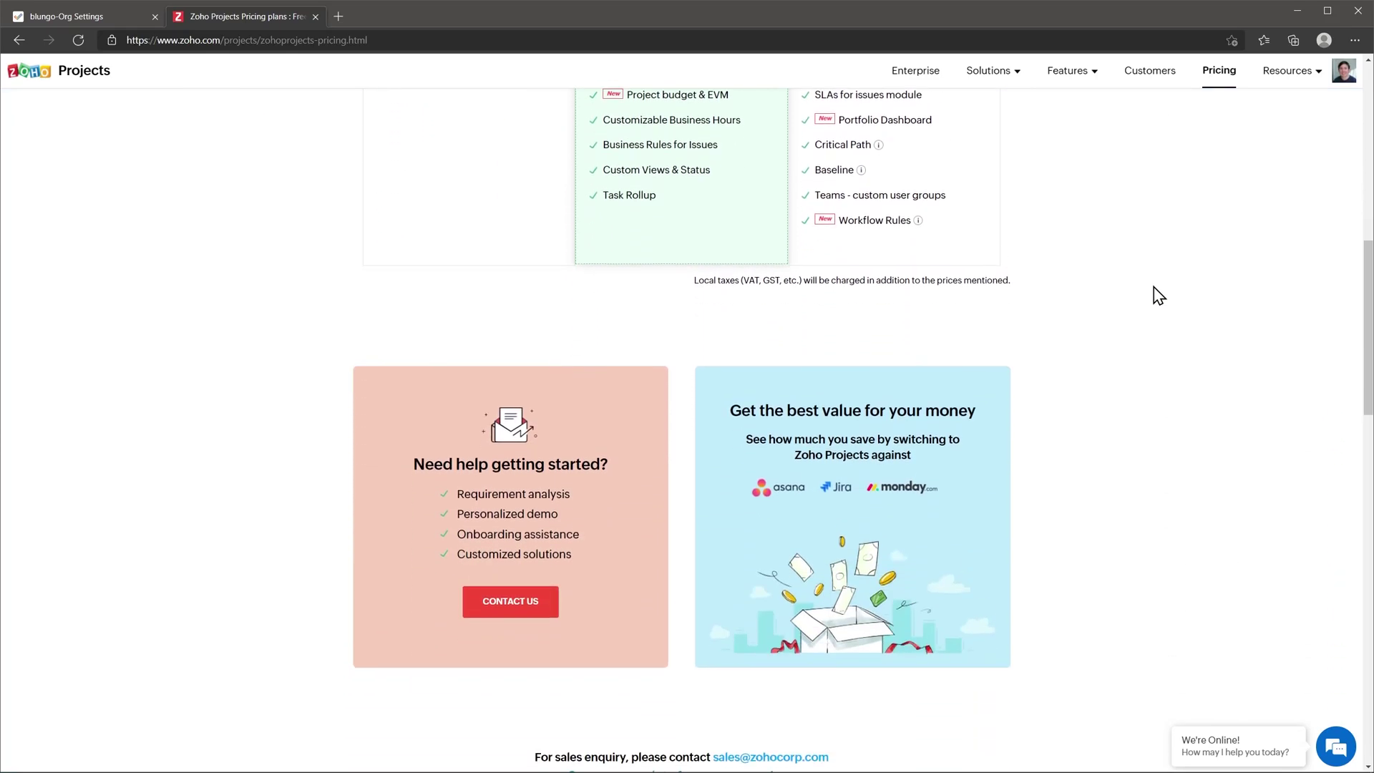
{"action": "scroll", "coordinate": [1159, 296], "scroll_direction": "down", "scroll_amount": 4}
{"action": "scroll", "coordinate": [1159, 295], "scroll_direction": "down", "scroll_amount": 4}
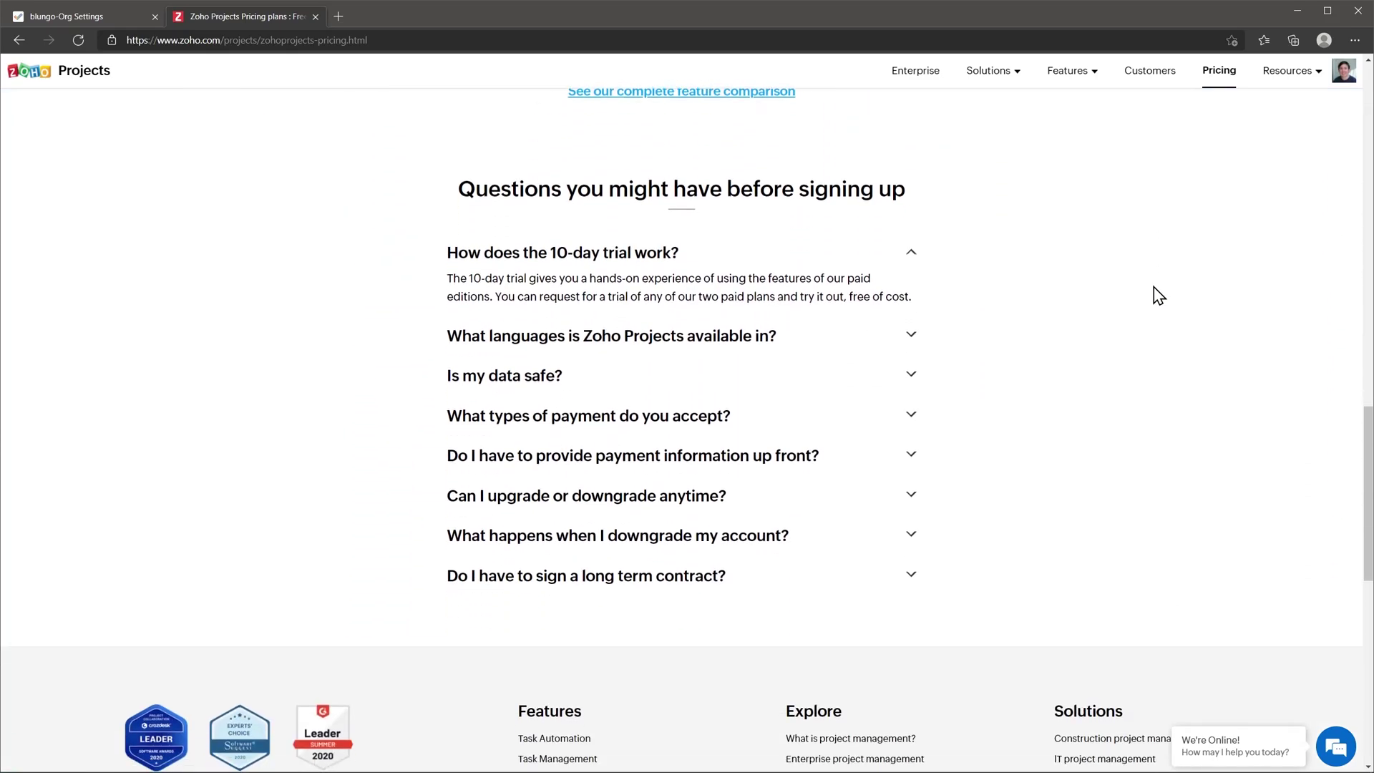
{"action": "scroll", "coordinate": [1159, 296], "scroll_direction": "up", "scroll_amount": 15}
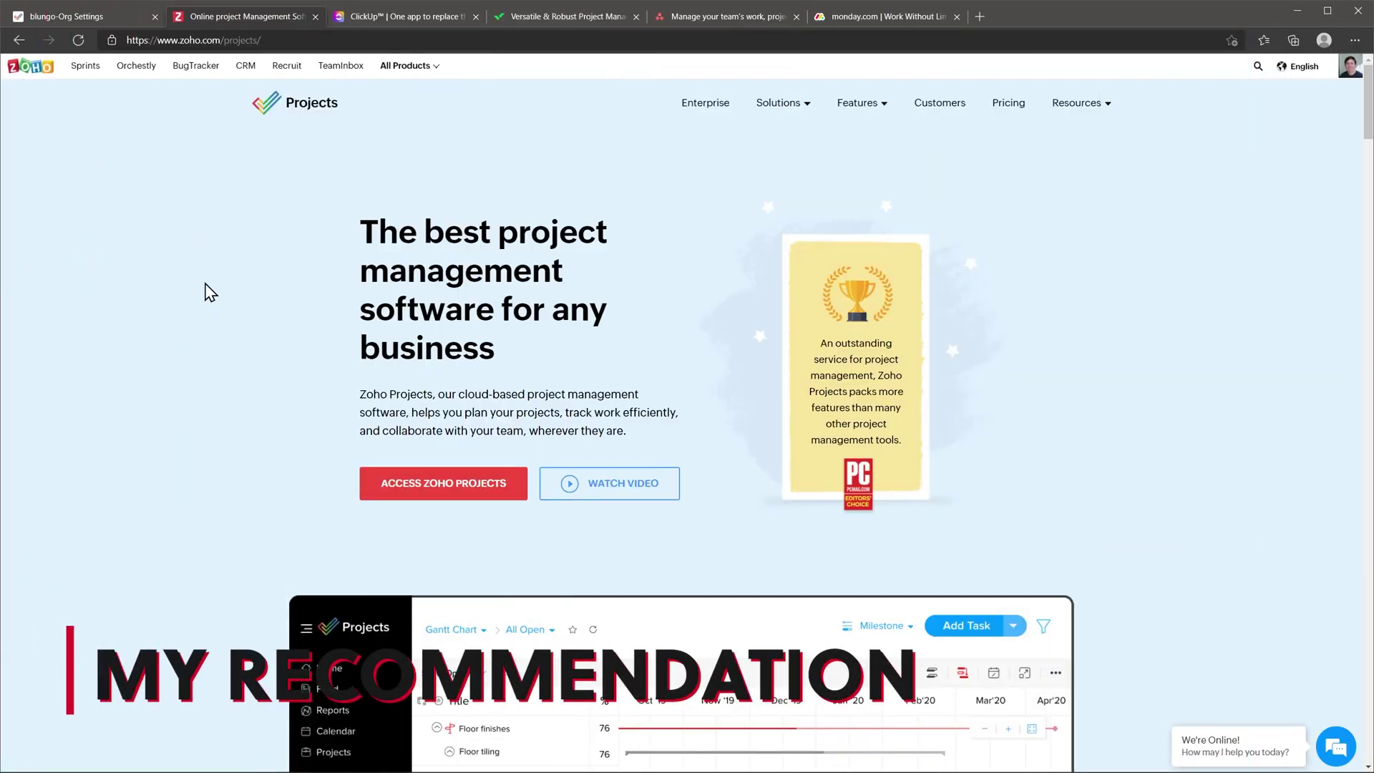
{"action": "scroll", "coordinate": [210, 292], "scroll_direction": "down", "scroll_amount": 7}
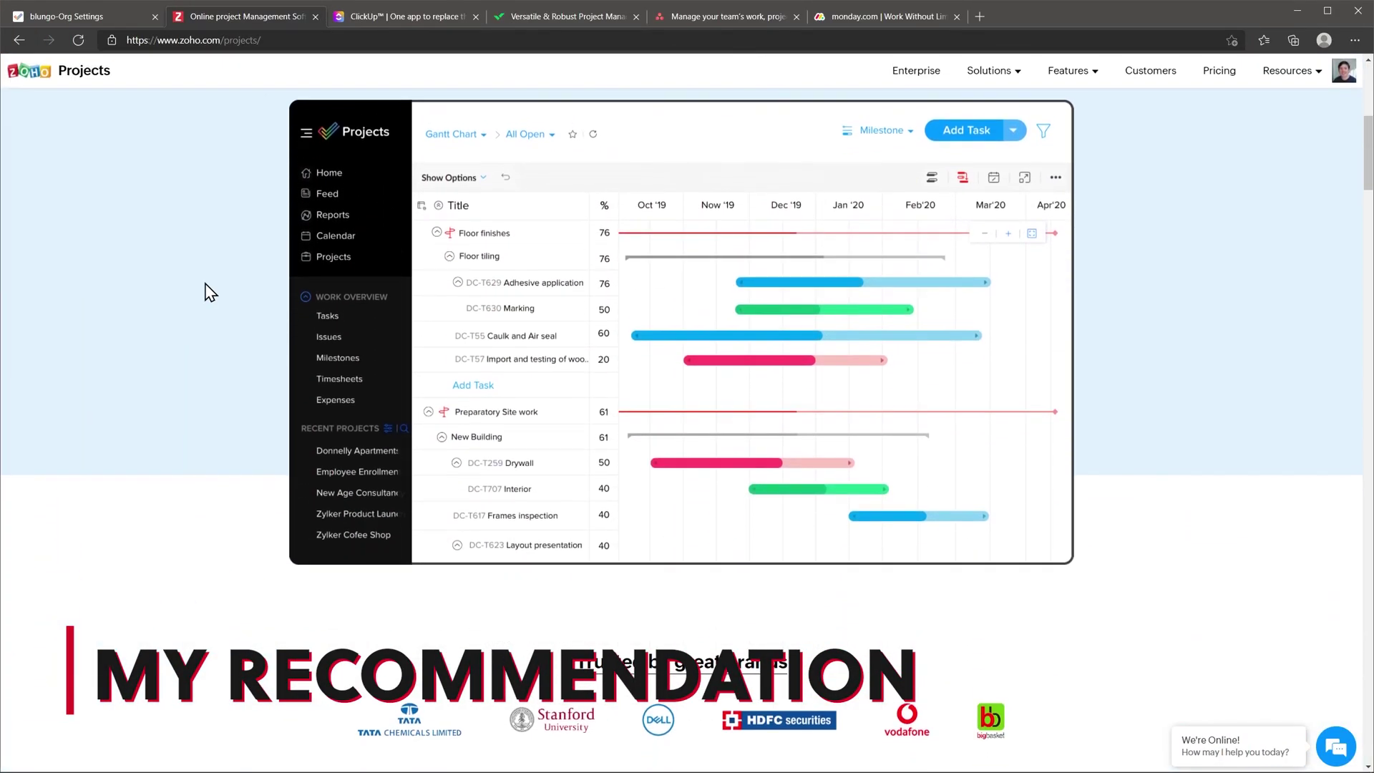
{"action": "scroll", "coordinate": [210, 292], "scroll_direction": "down", "scroll_amount": 10}
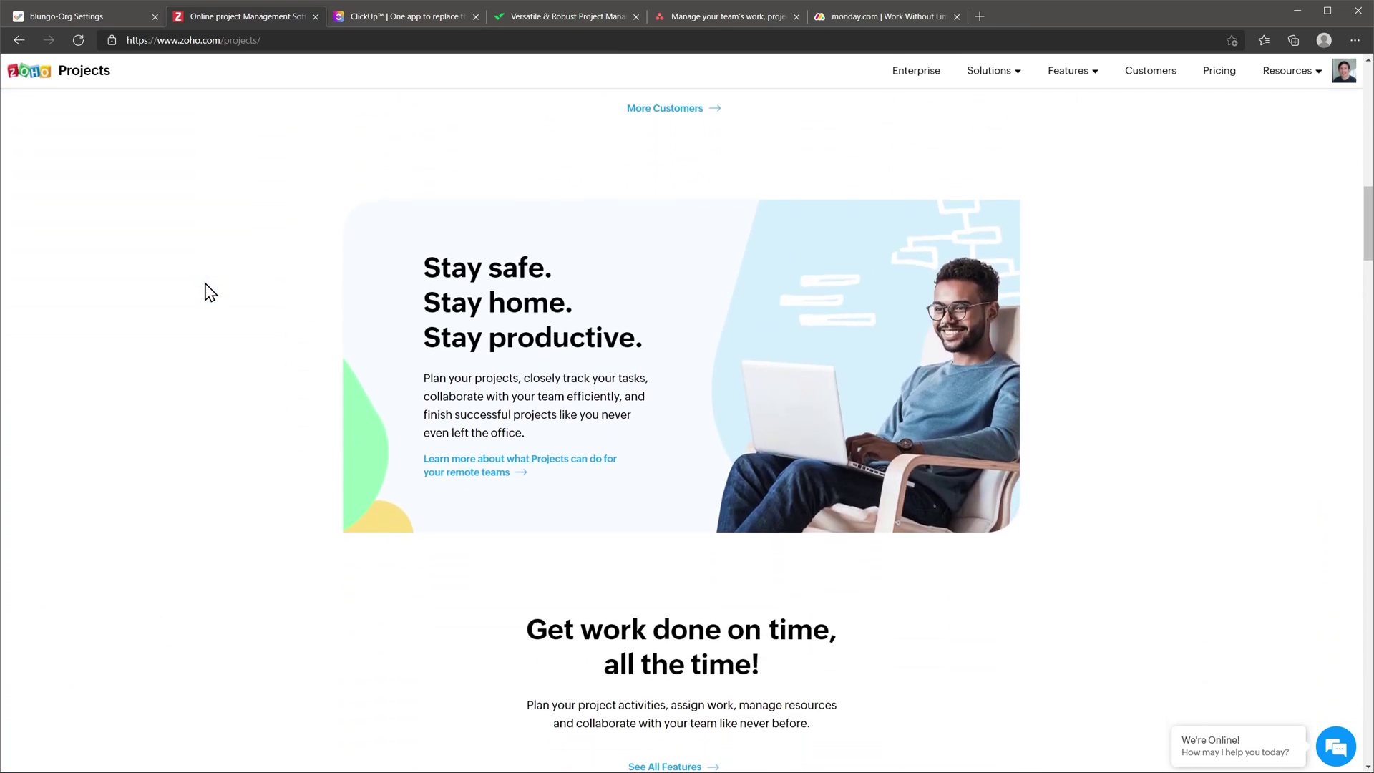
{"action": "scroll", "coordinate": [210, 292], "scroll_direction": "down", "scroll_amount": 10}
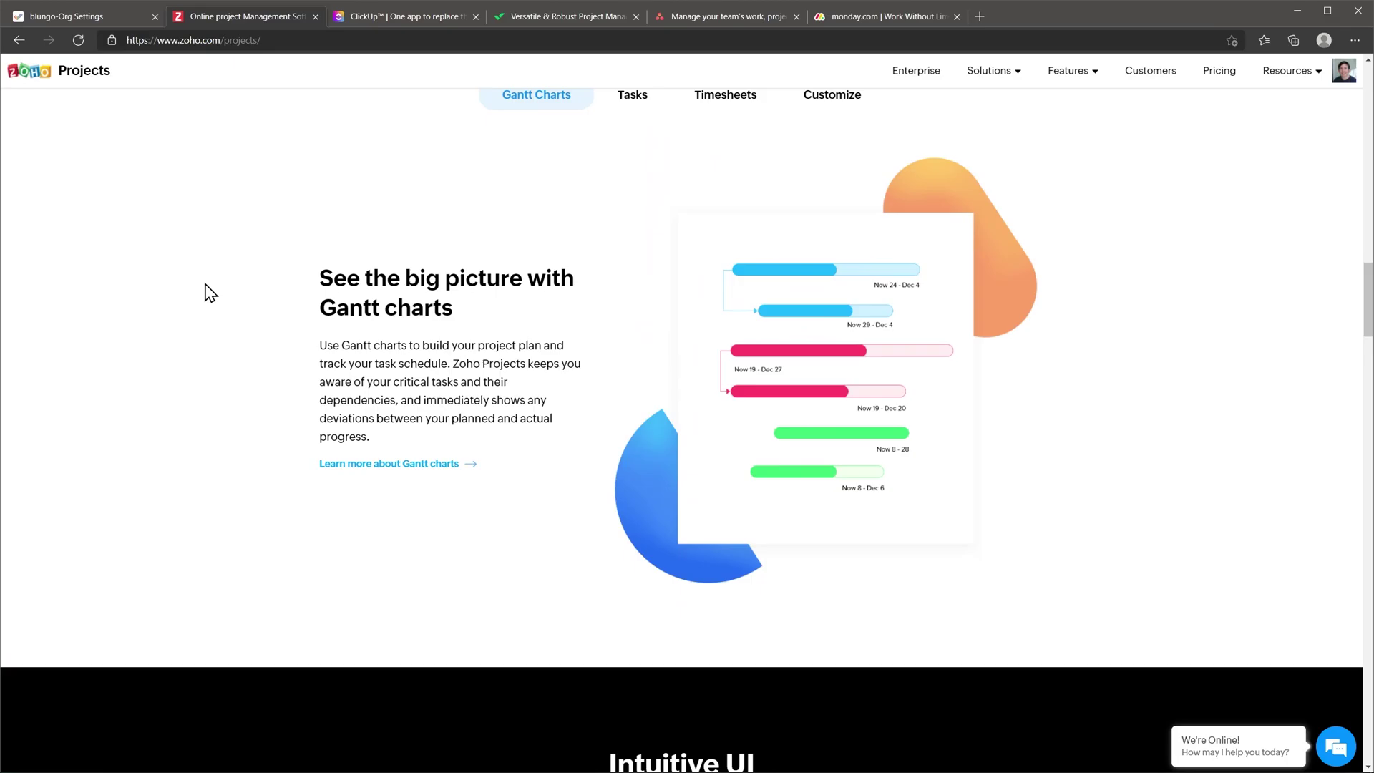
{"action": "scroll", "coordinate": [208, 289], "scroll_direction": "down", "scroll_amount": 9}
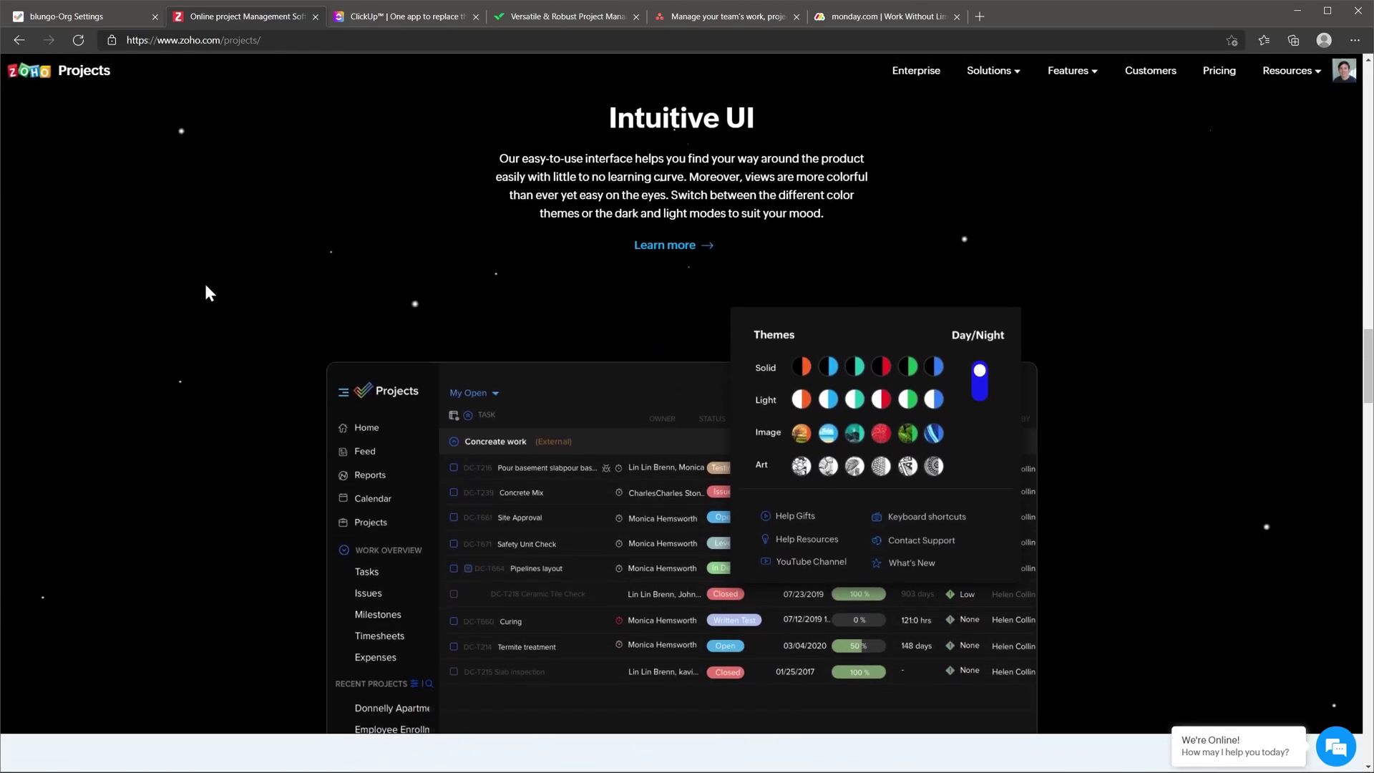
{"action": "scroll", "coordinate": [206, 286], "scroll_direction": "down", "scroll_amount": 10}
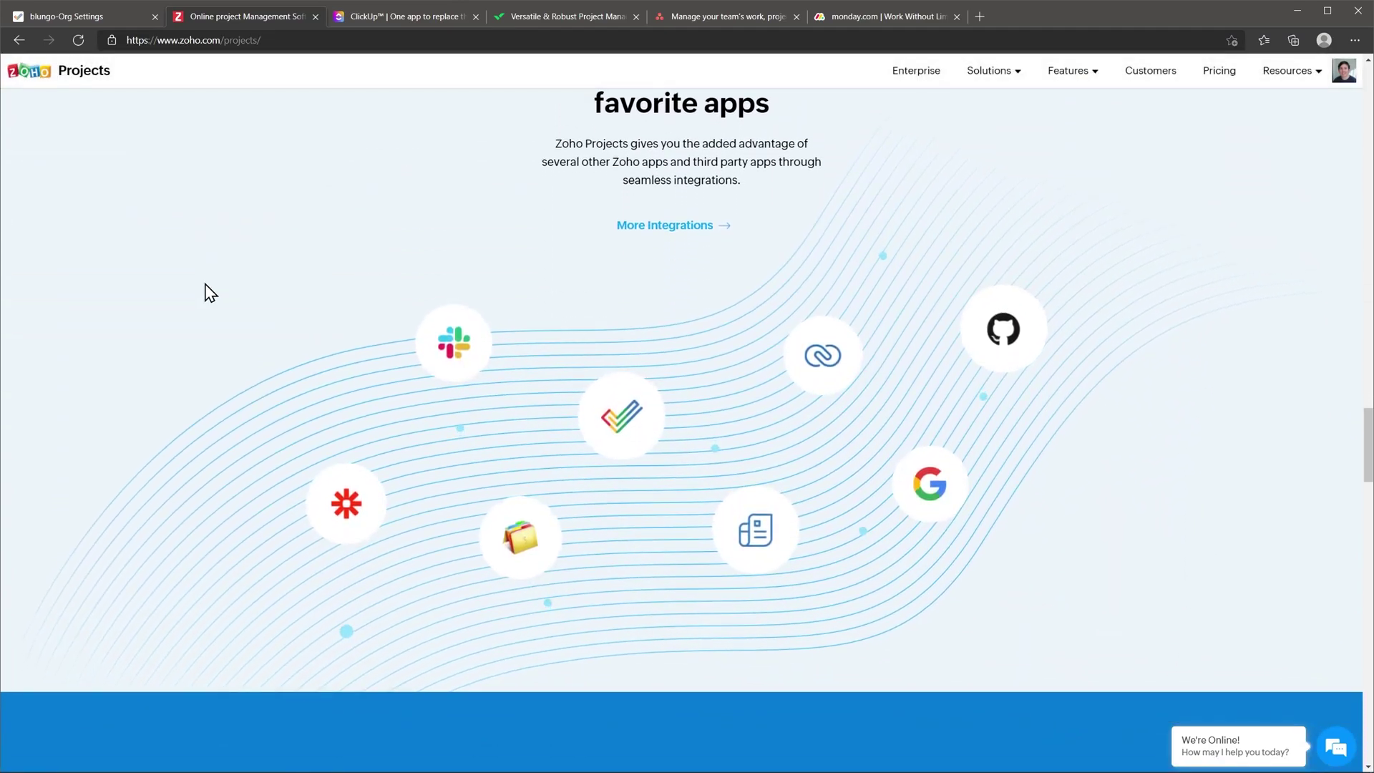
{"action": "scroll", "coordinate": [207, 286], "scroll_direction": "up", "scroll_amount": 20}
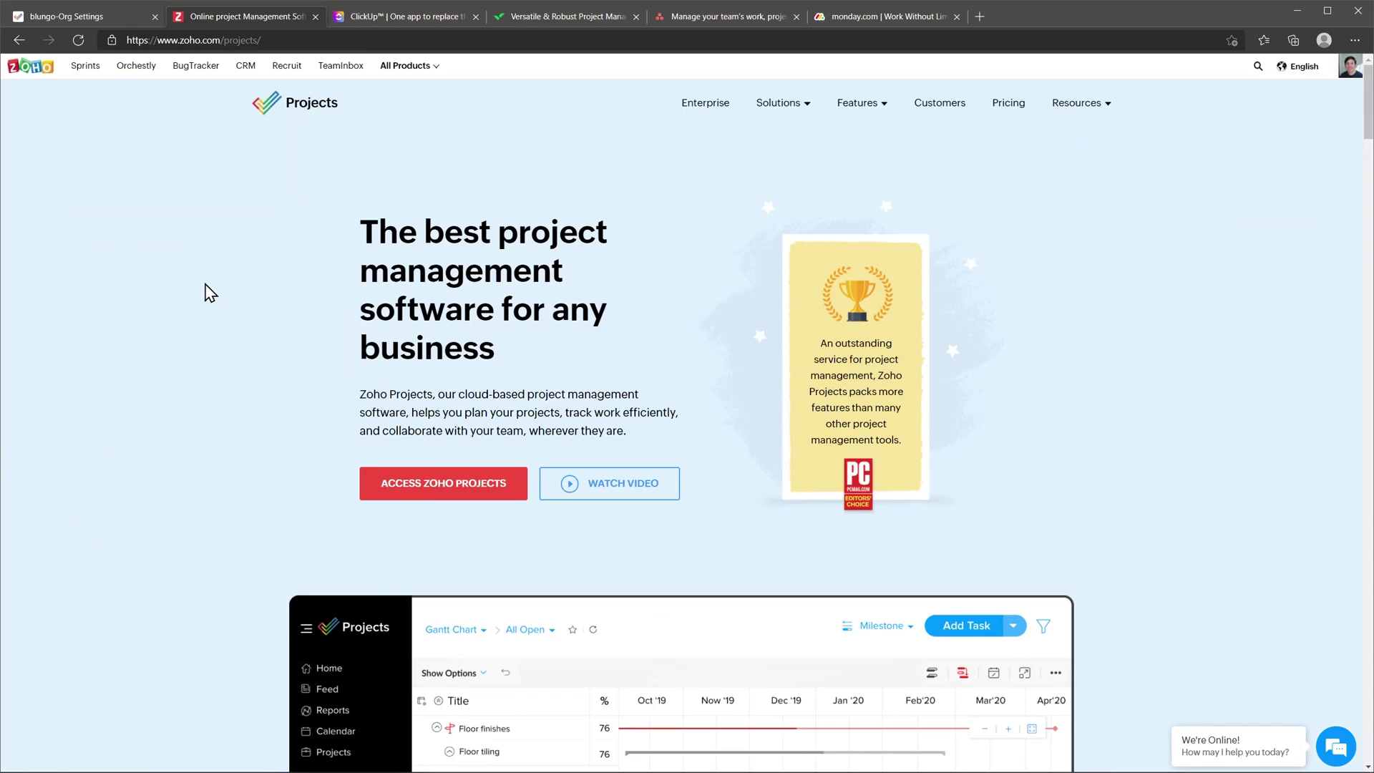
Switch through the ClickUp, Wrike, Asana and monday.com competitor sites in turn
{"action": "left_click", "coordinate": [385, 24]}
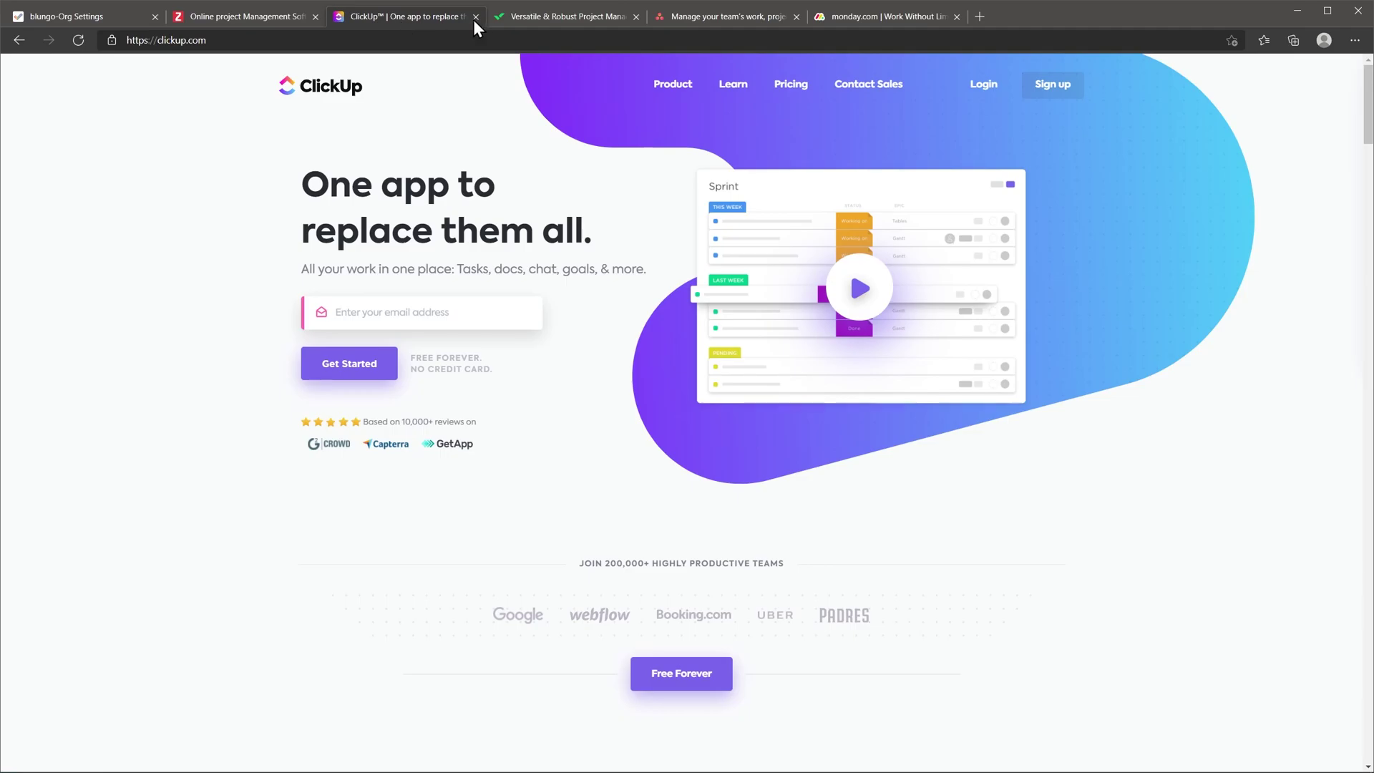
{"action": "left_click", "coordinate": [537, 24]}
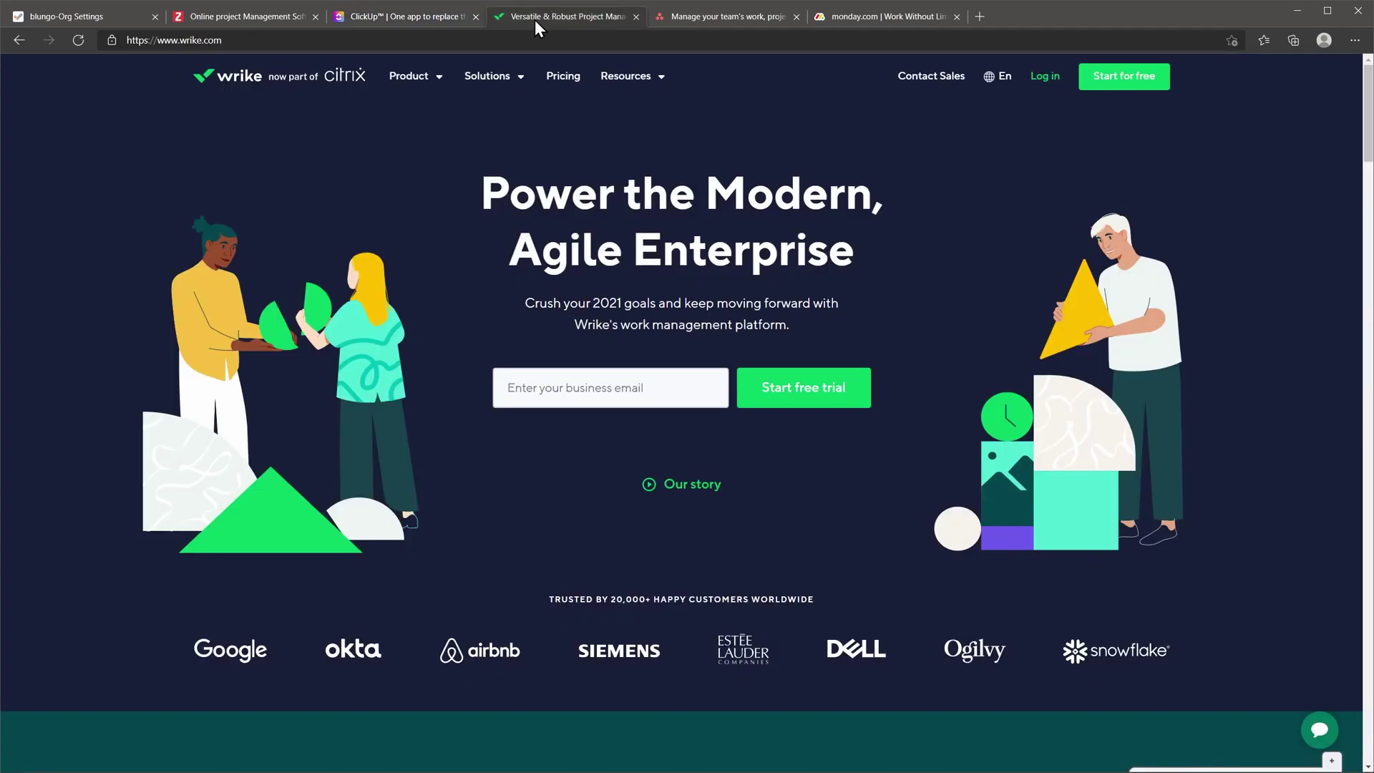
{"action": "left_click", "coordinate": [693, 17]}
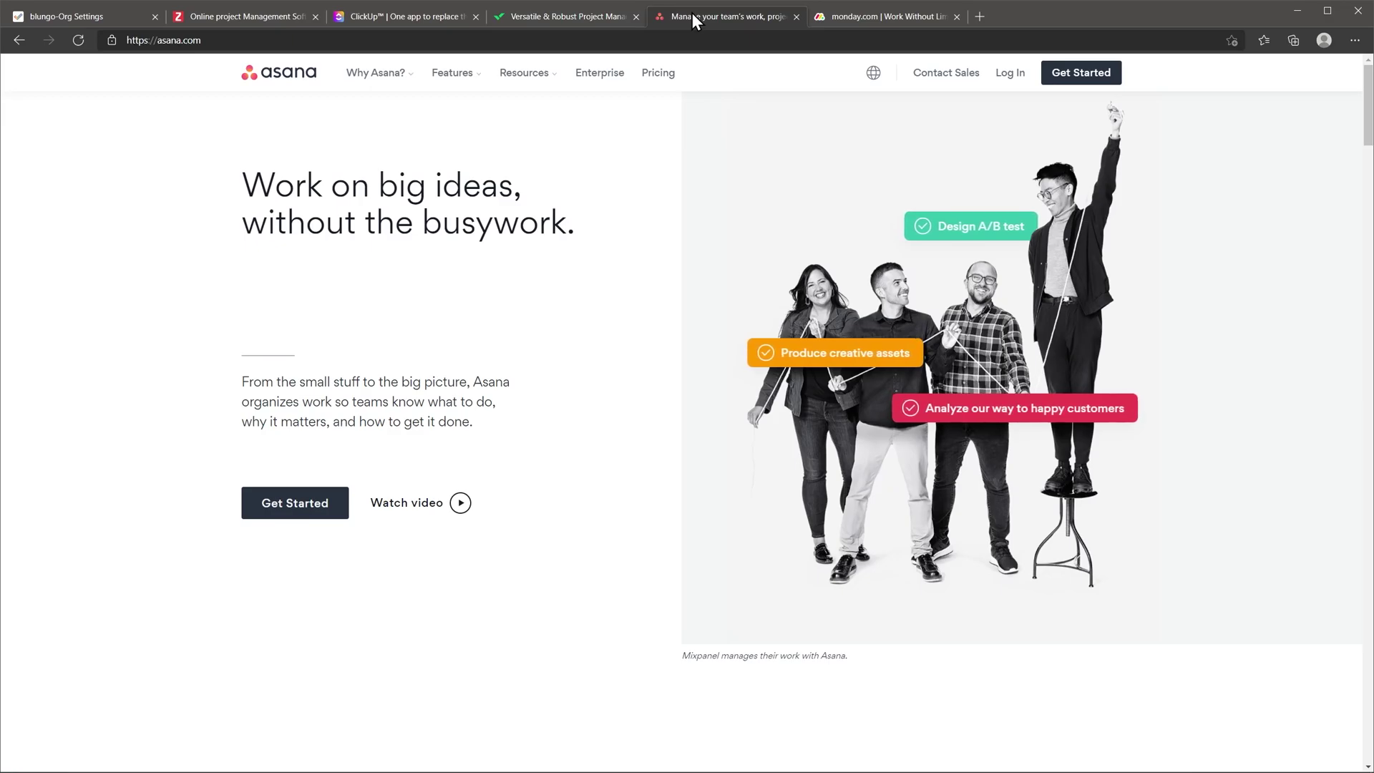
{"action": "left_click", "coordinate": [839, 17]}
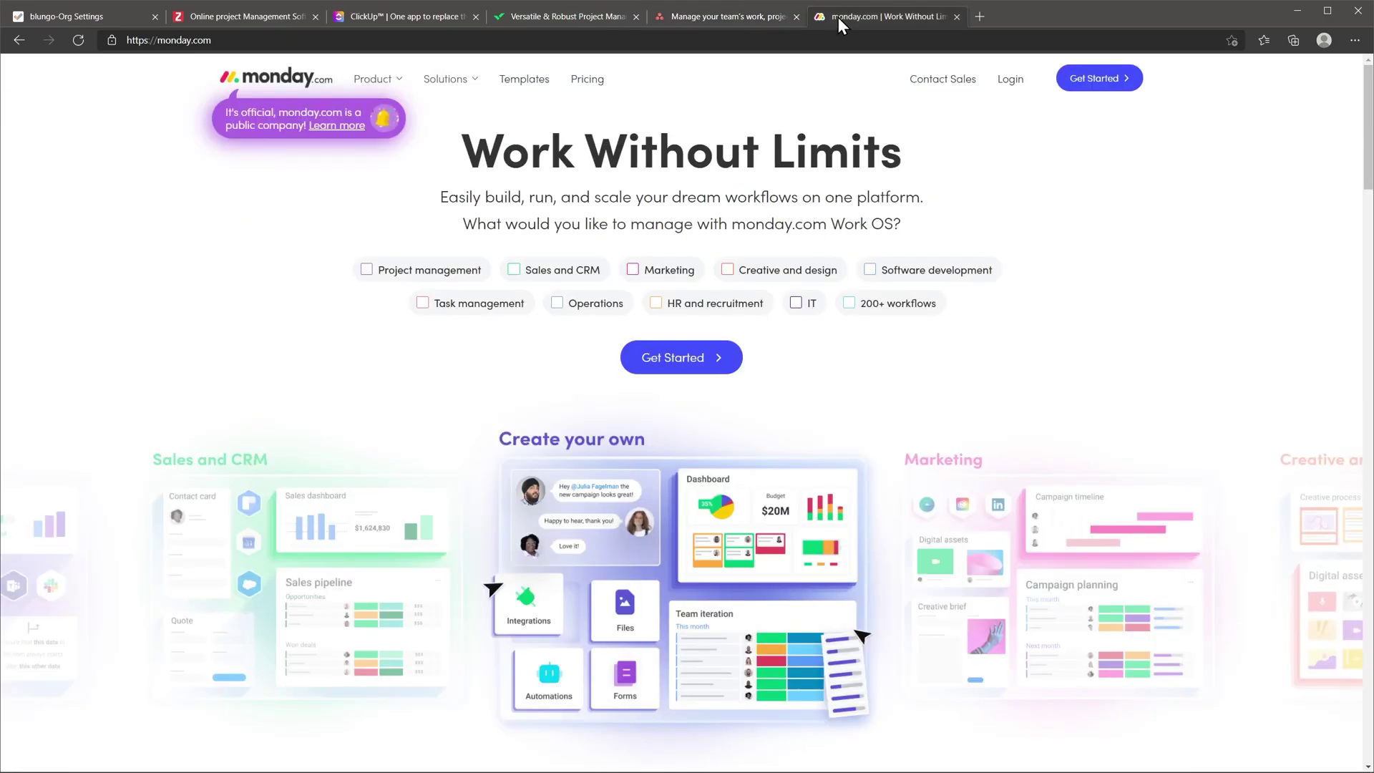